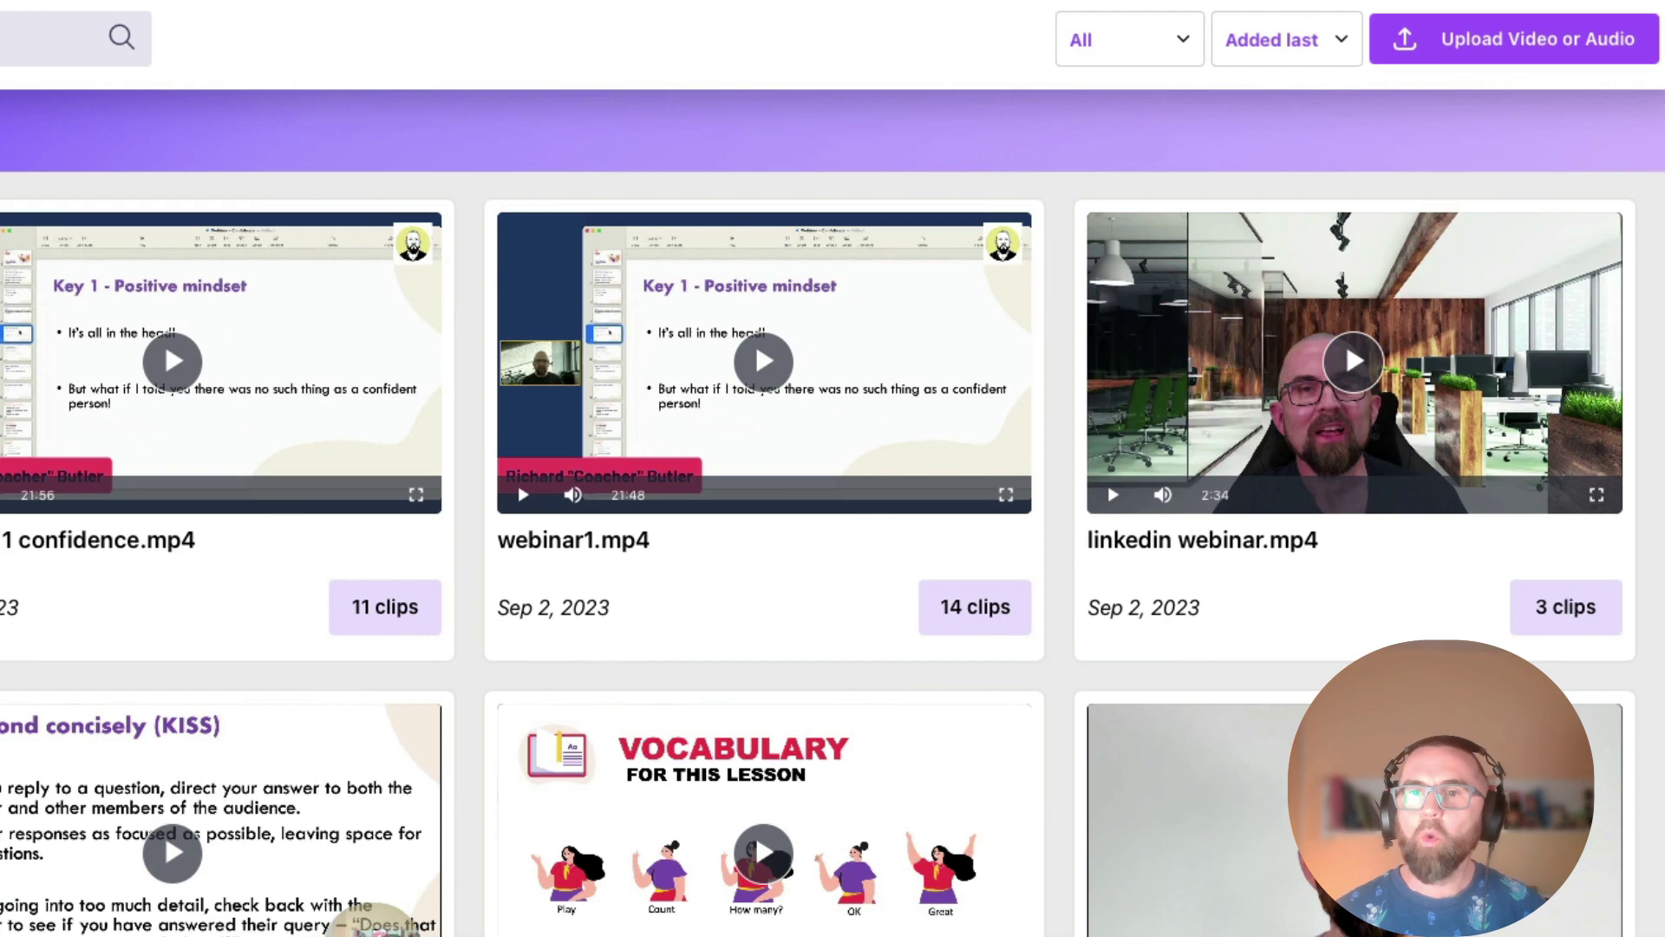
Open and dismiss the Upload Video or Audio popup, then browse the media library.
click(1442, 48)
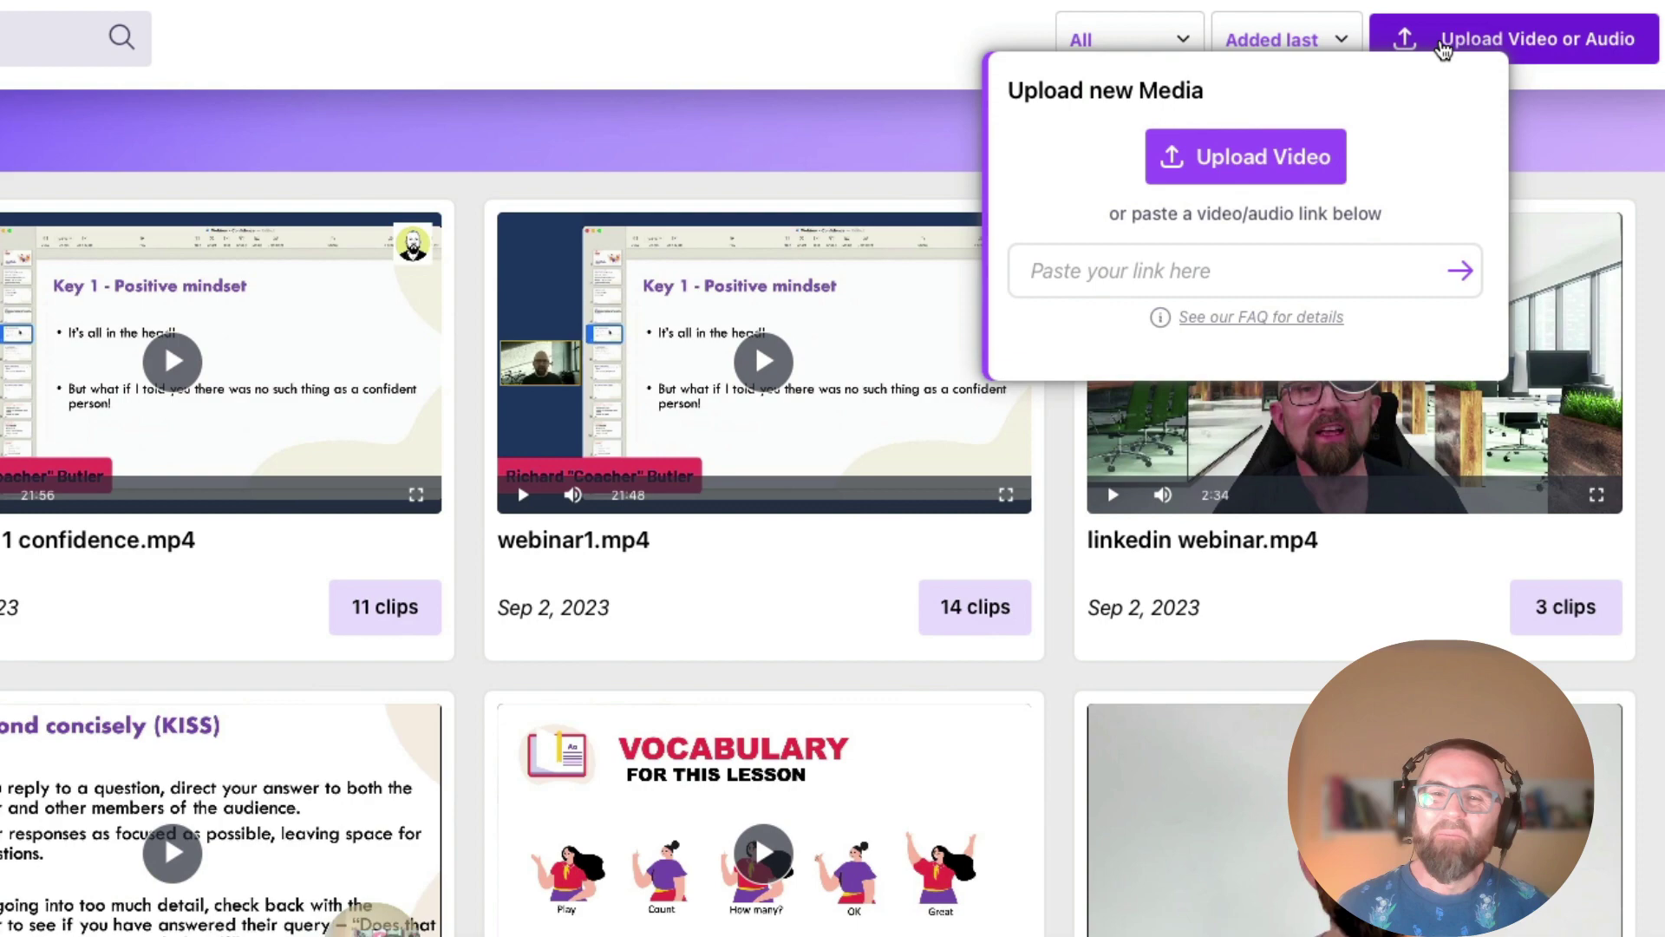
click(827, 73)
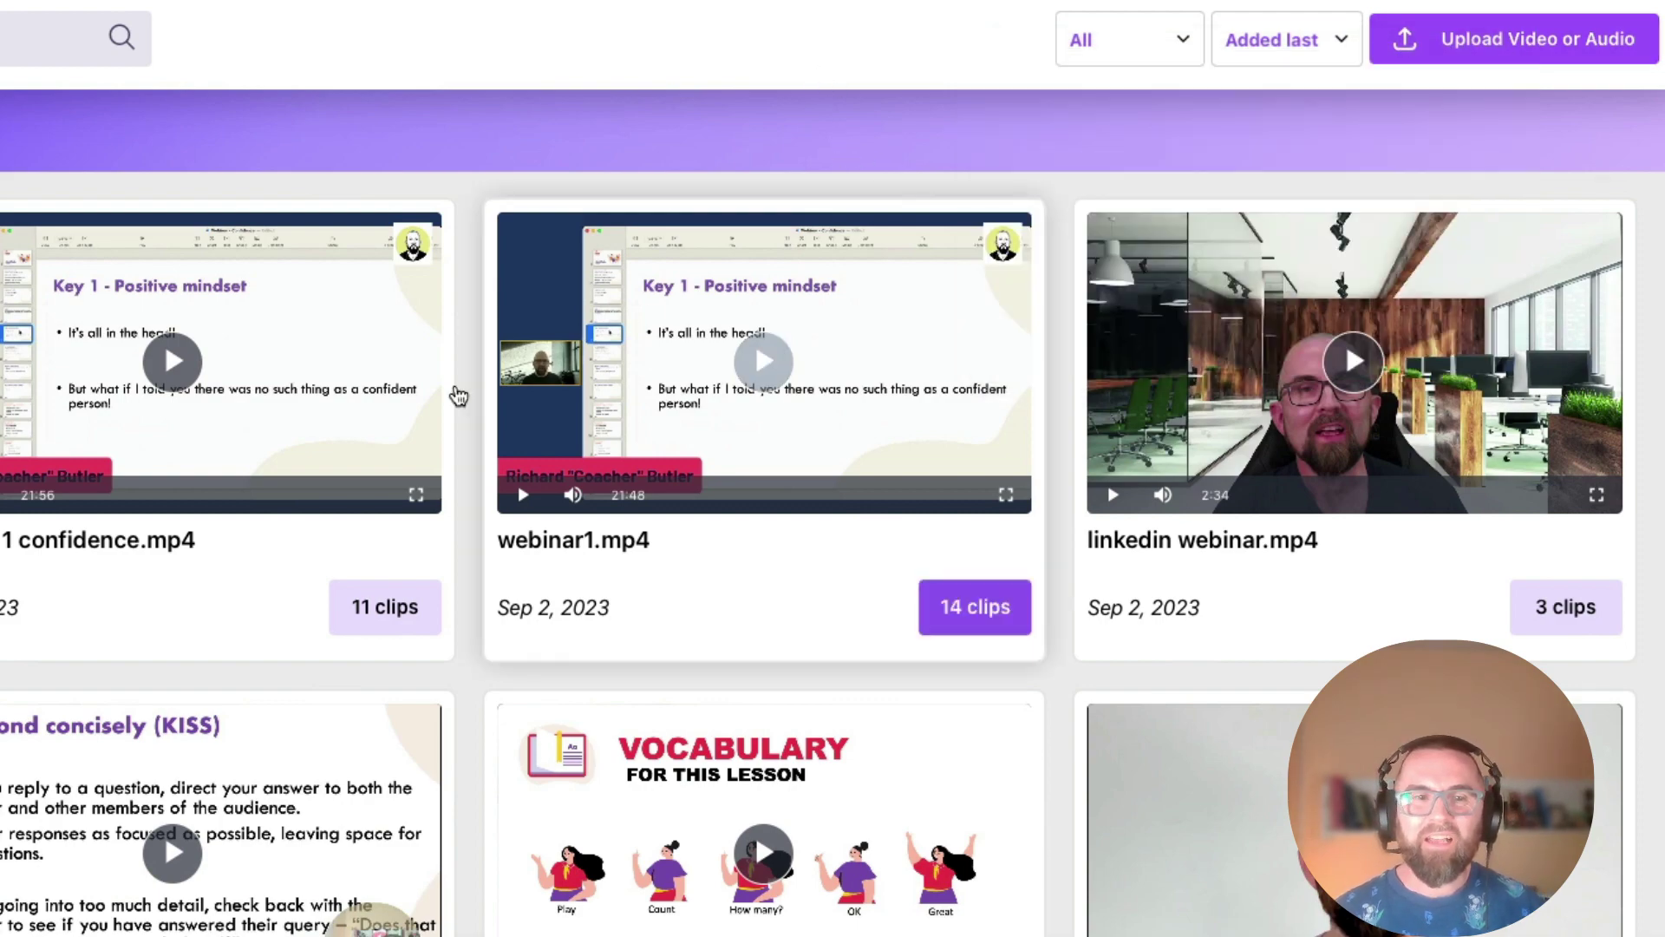
scroll(286, 658, down, 4)
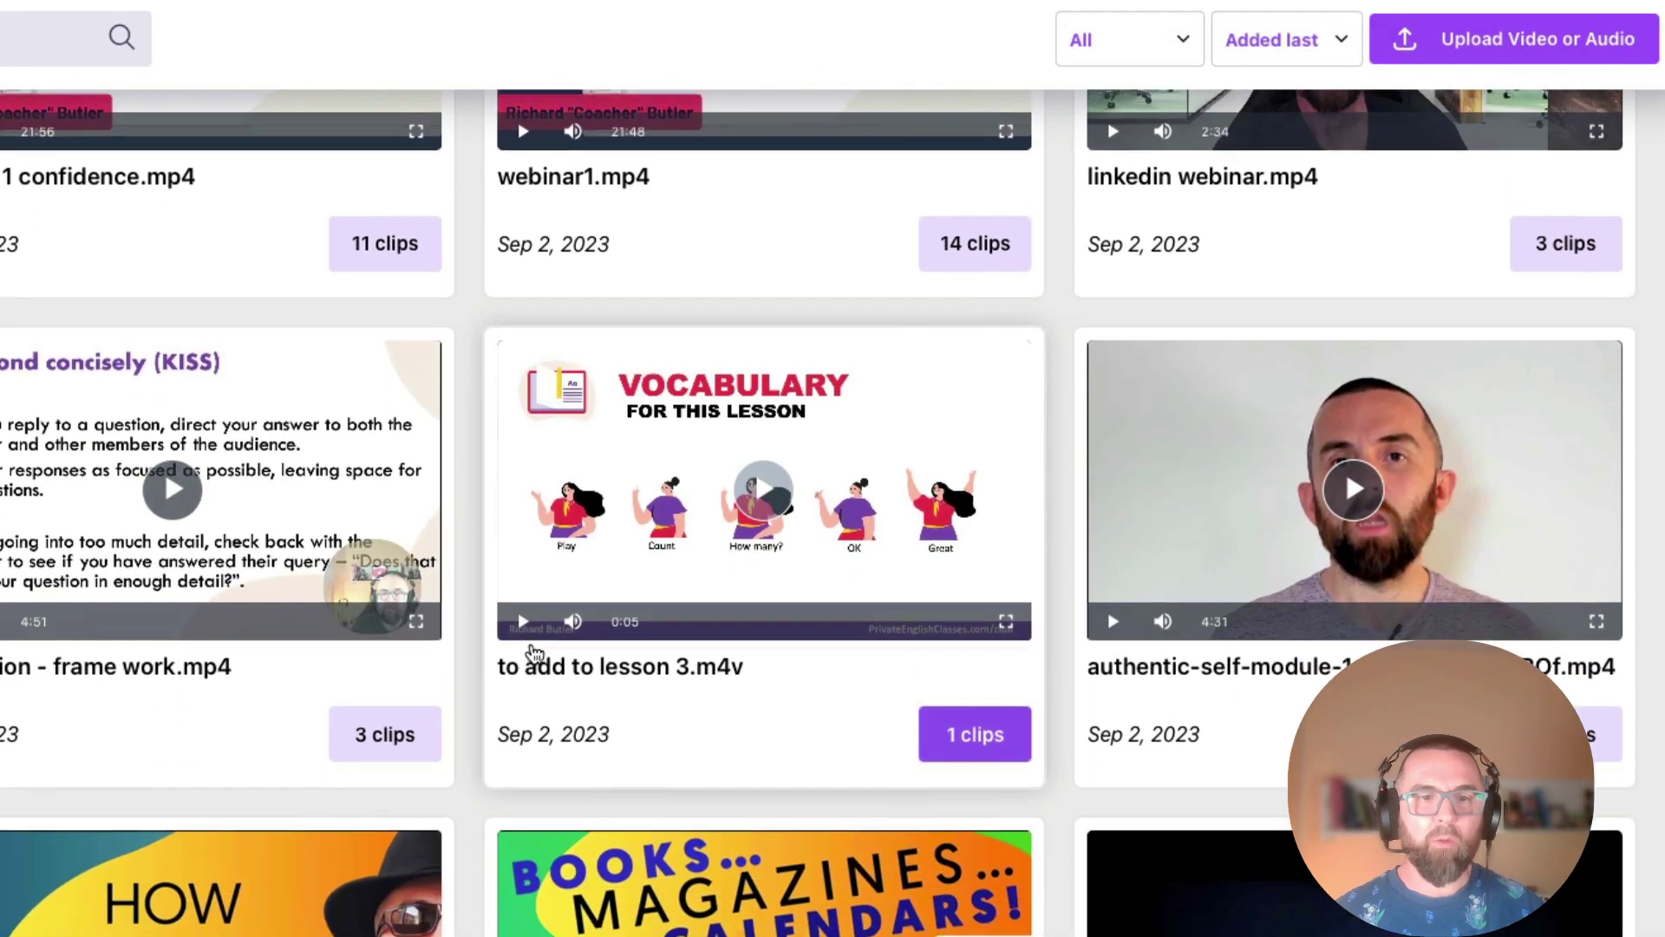
scroll(534, 654, up, 4)
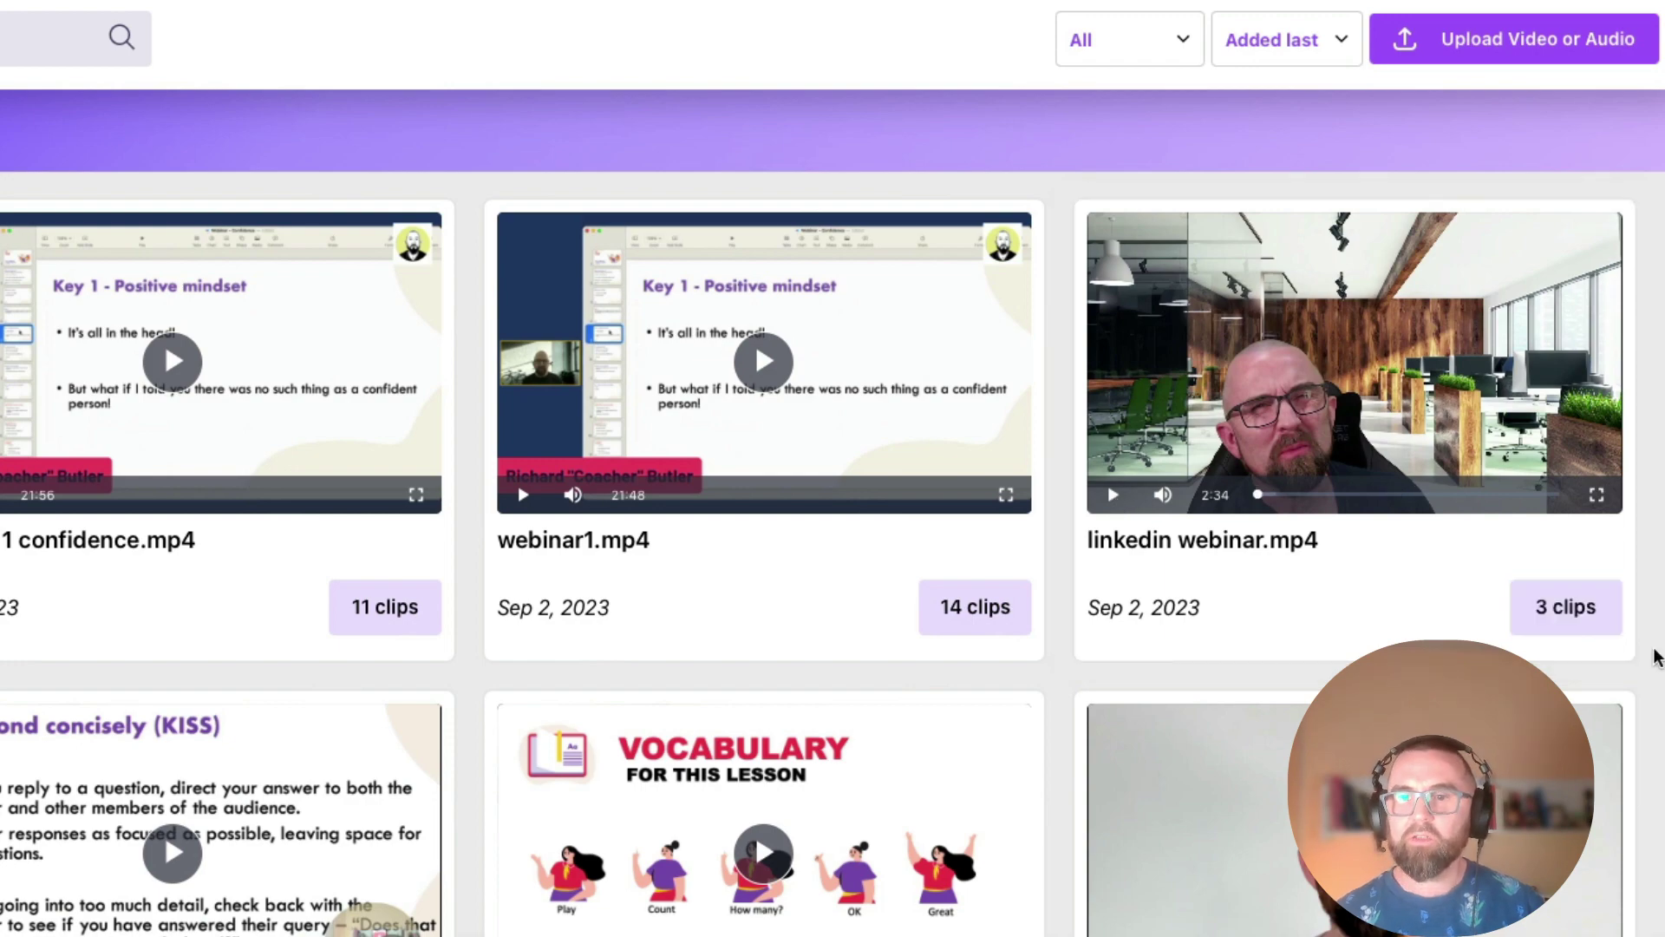
Load the Blue Monday of August clip from linkedin webinar.mp4 and move its start to the 00:02 line.
click(1573, 618)
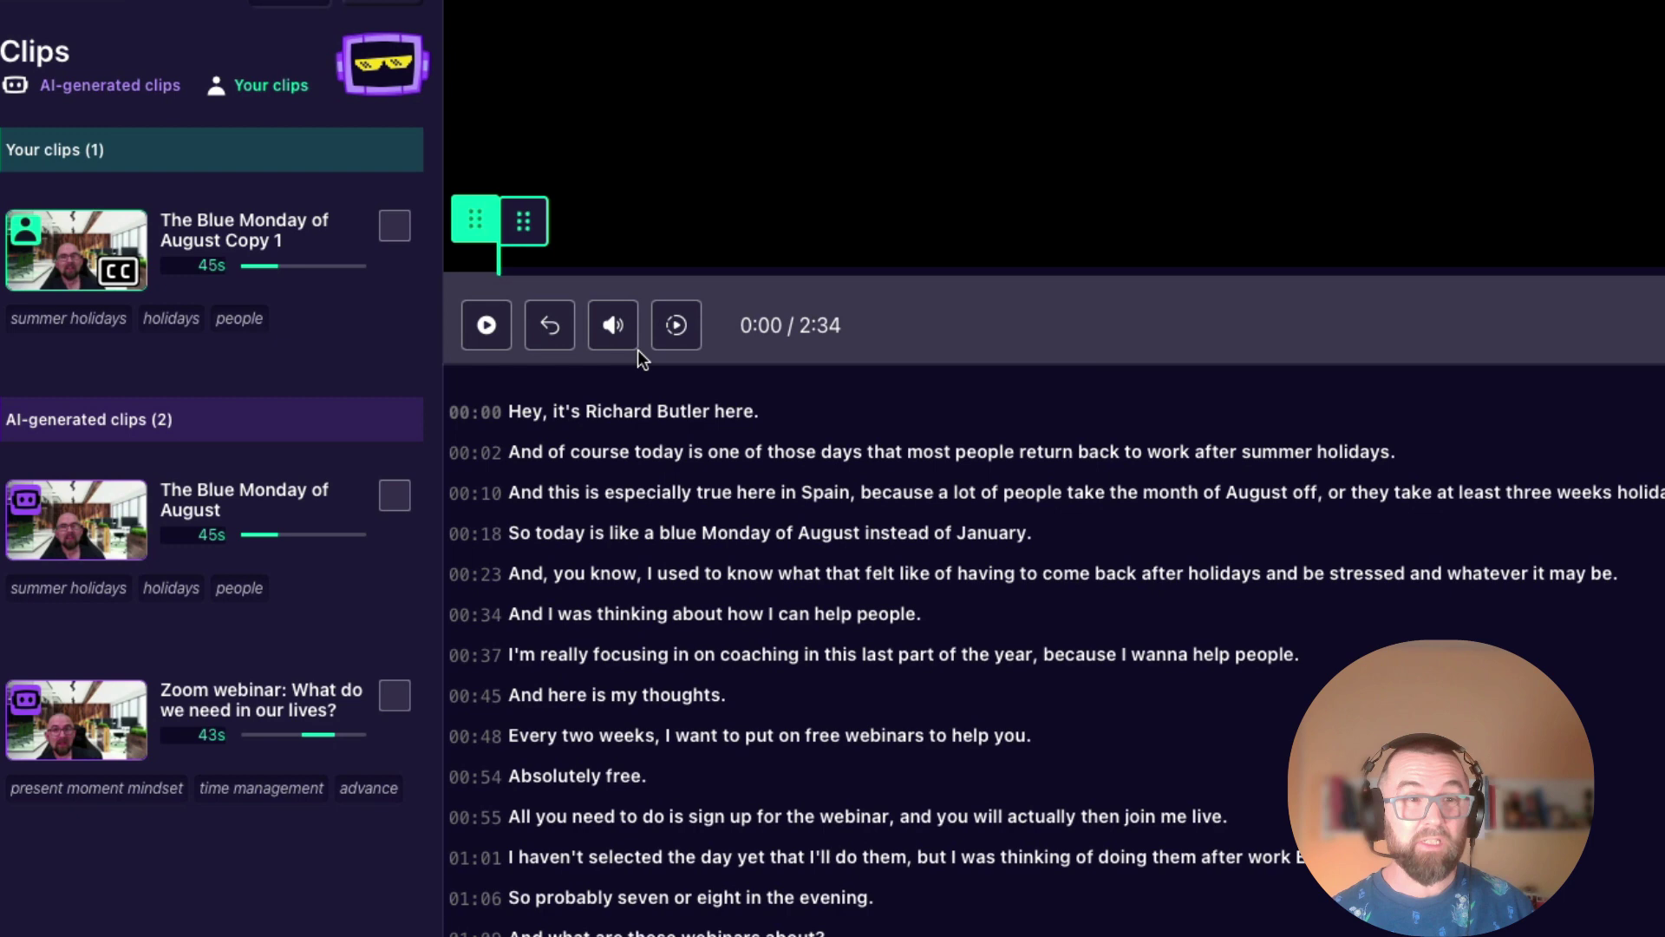
click(236, 520)
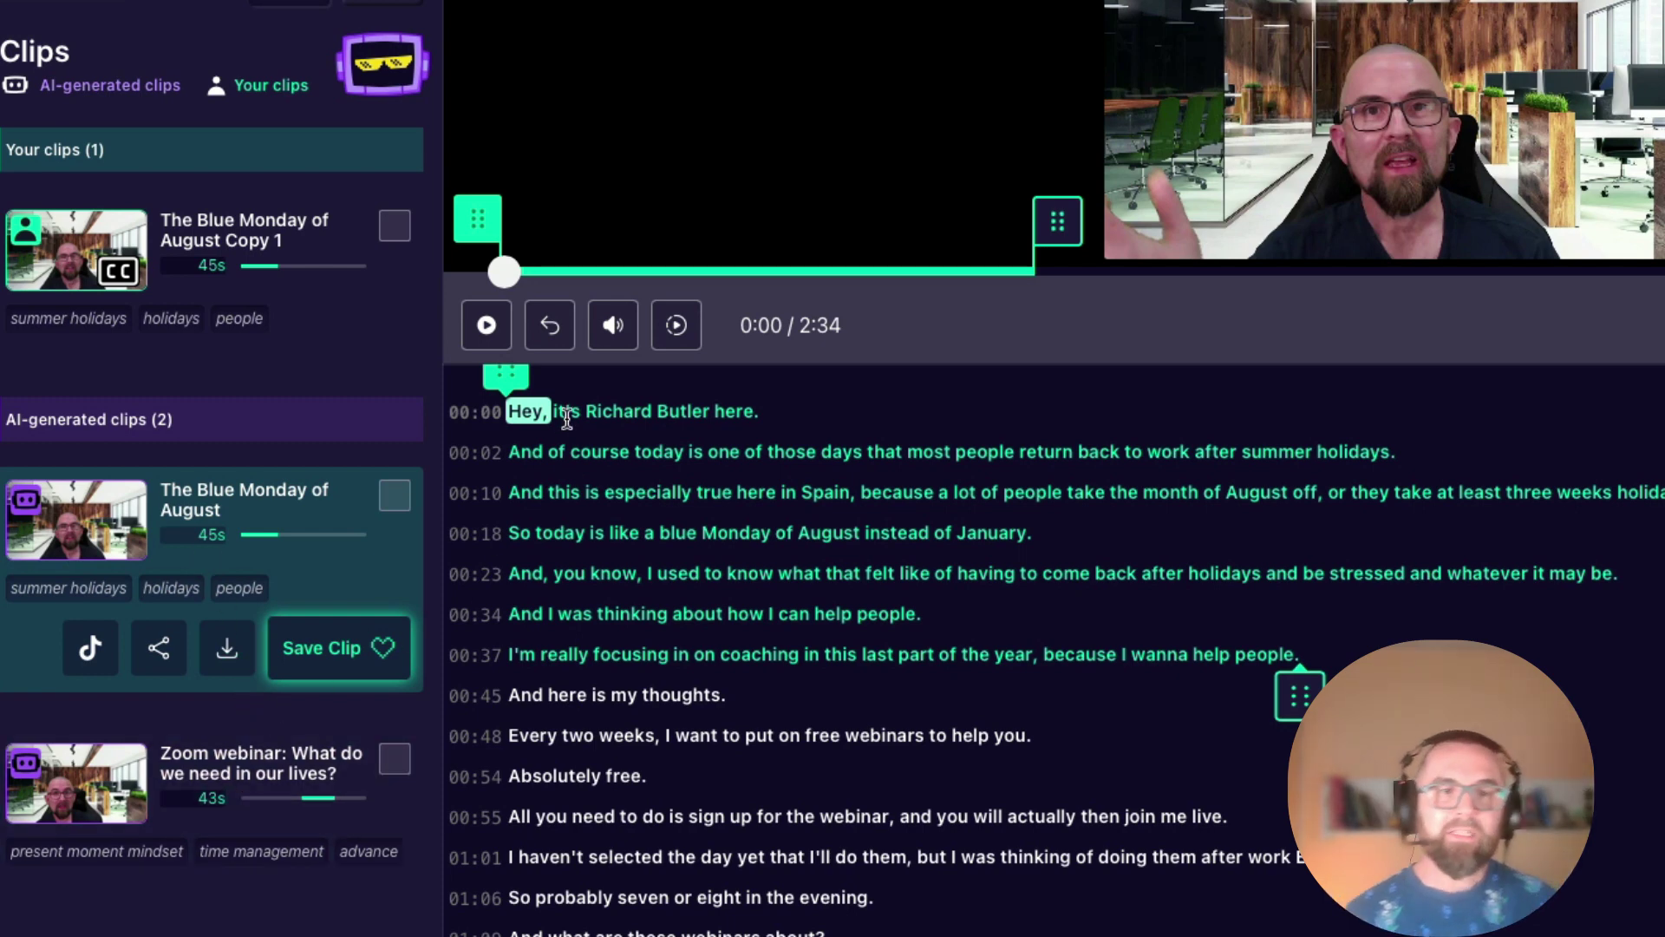
scroll(570, 412, down, 1)
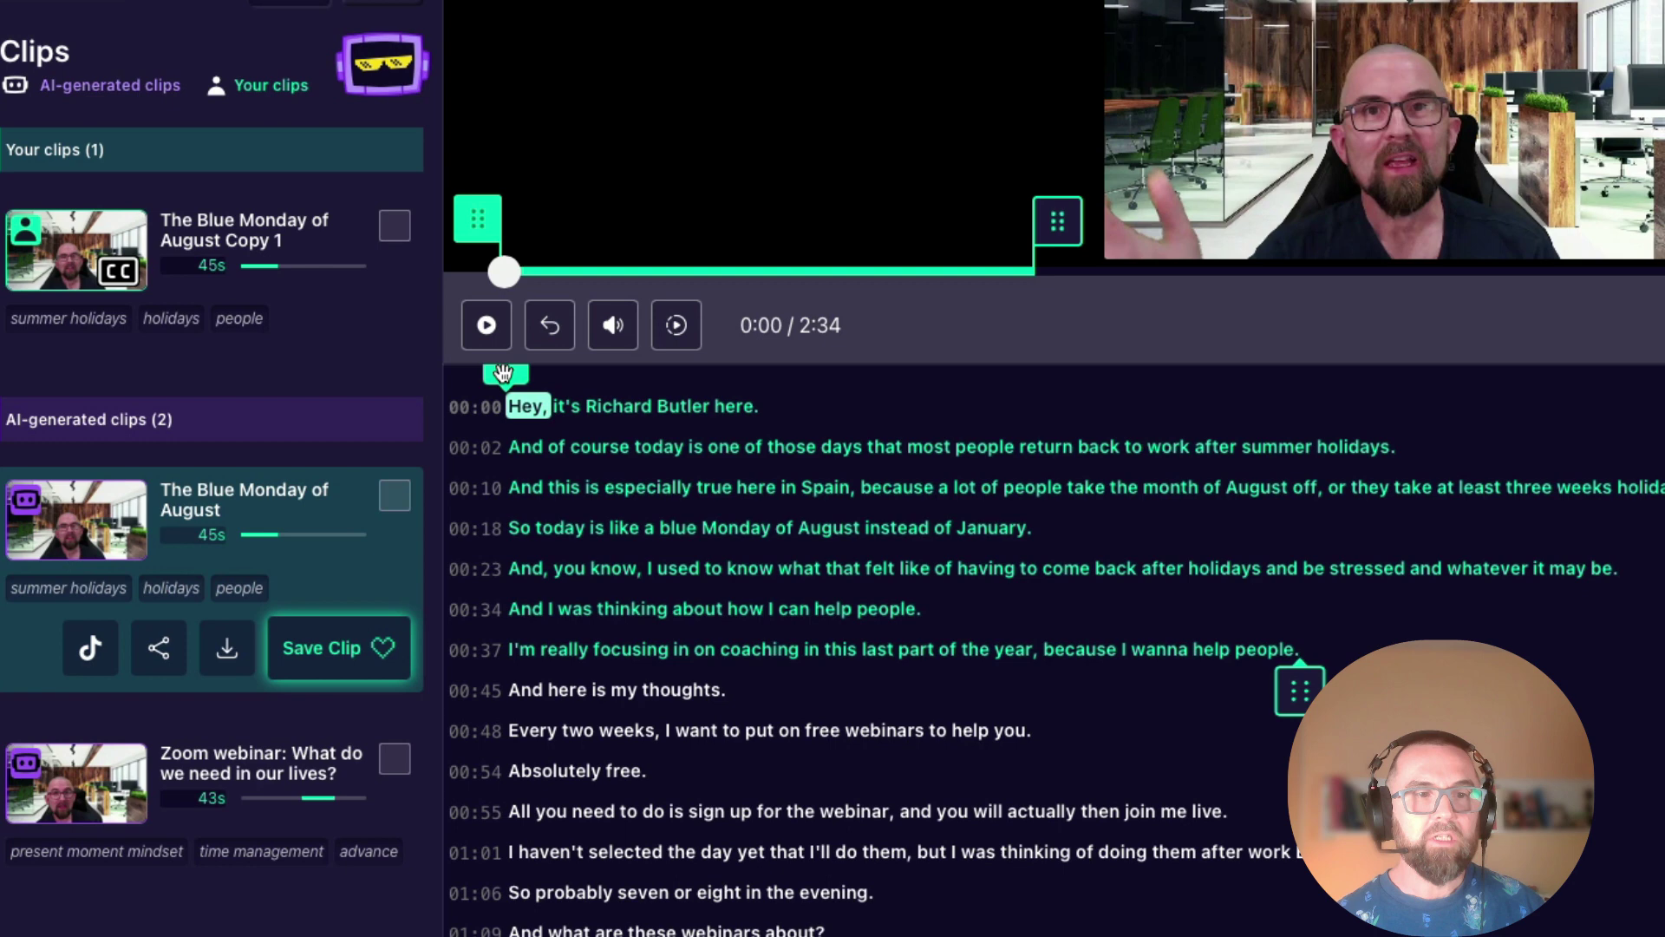
mouse_move(501, 379)
mouse_down()
mouse_move(529, 473)
mouse_move(555, 495)
mouse_move(584, 475)
mouse_move(642, 479)
mouse_up()
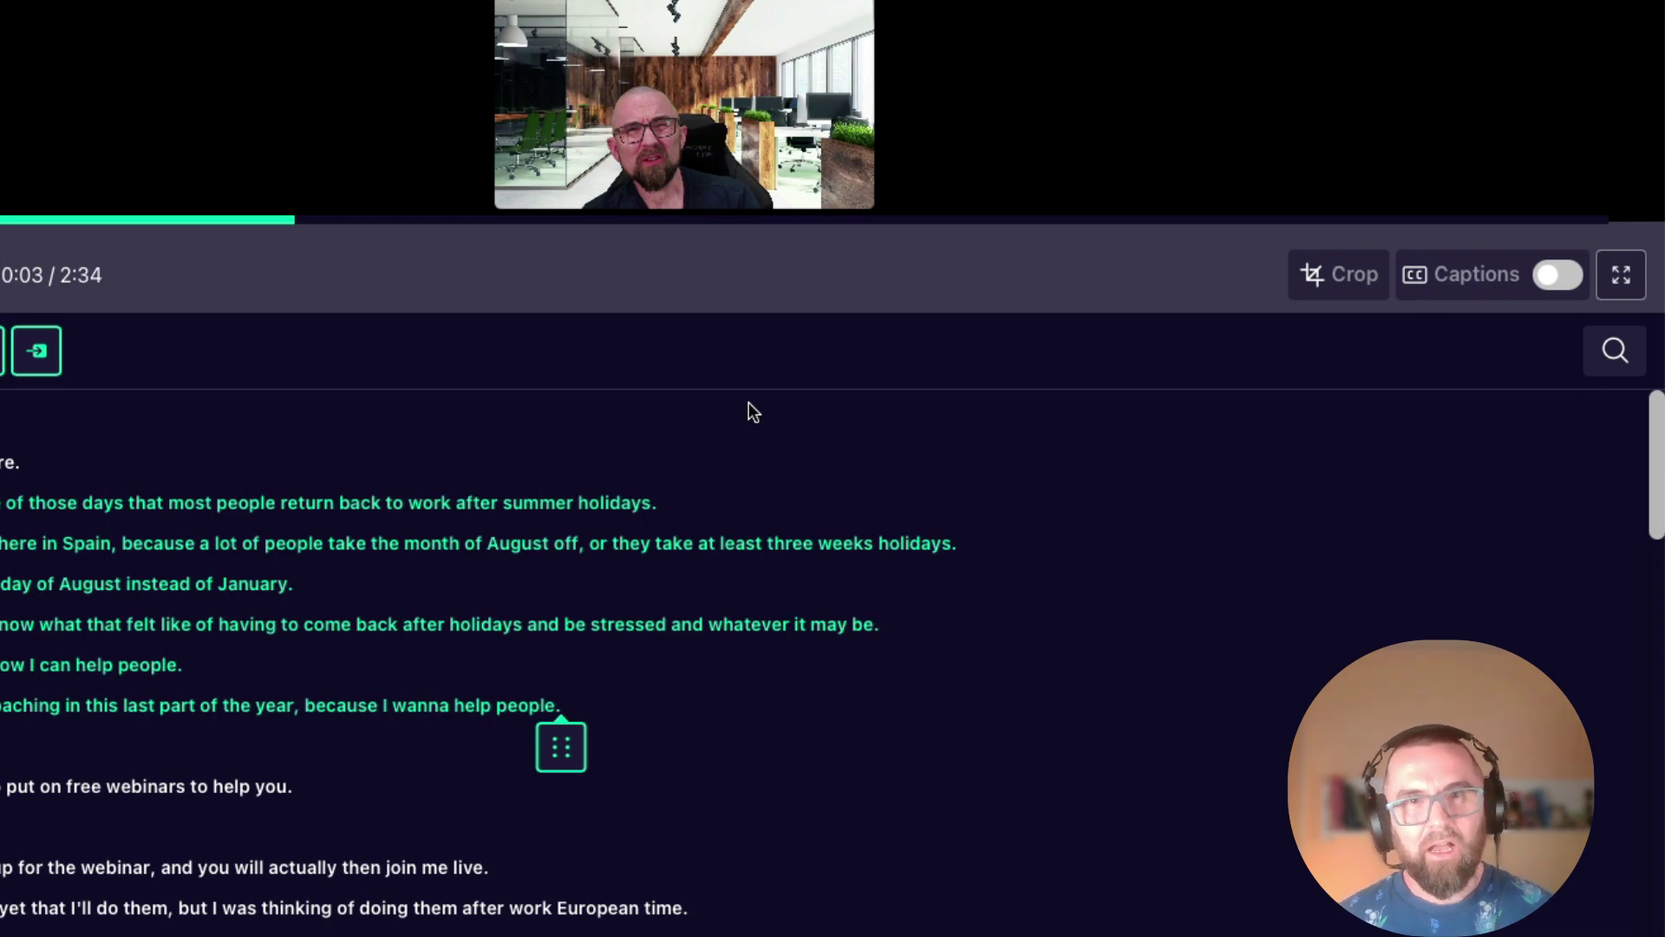
Turn on captions with a larger font size, positioned toward the top of the video.
click(1509, 279)
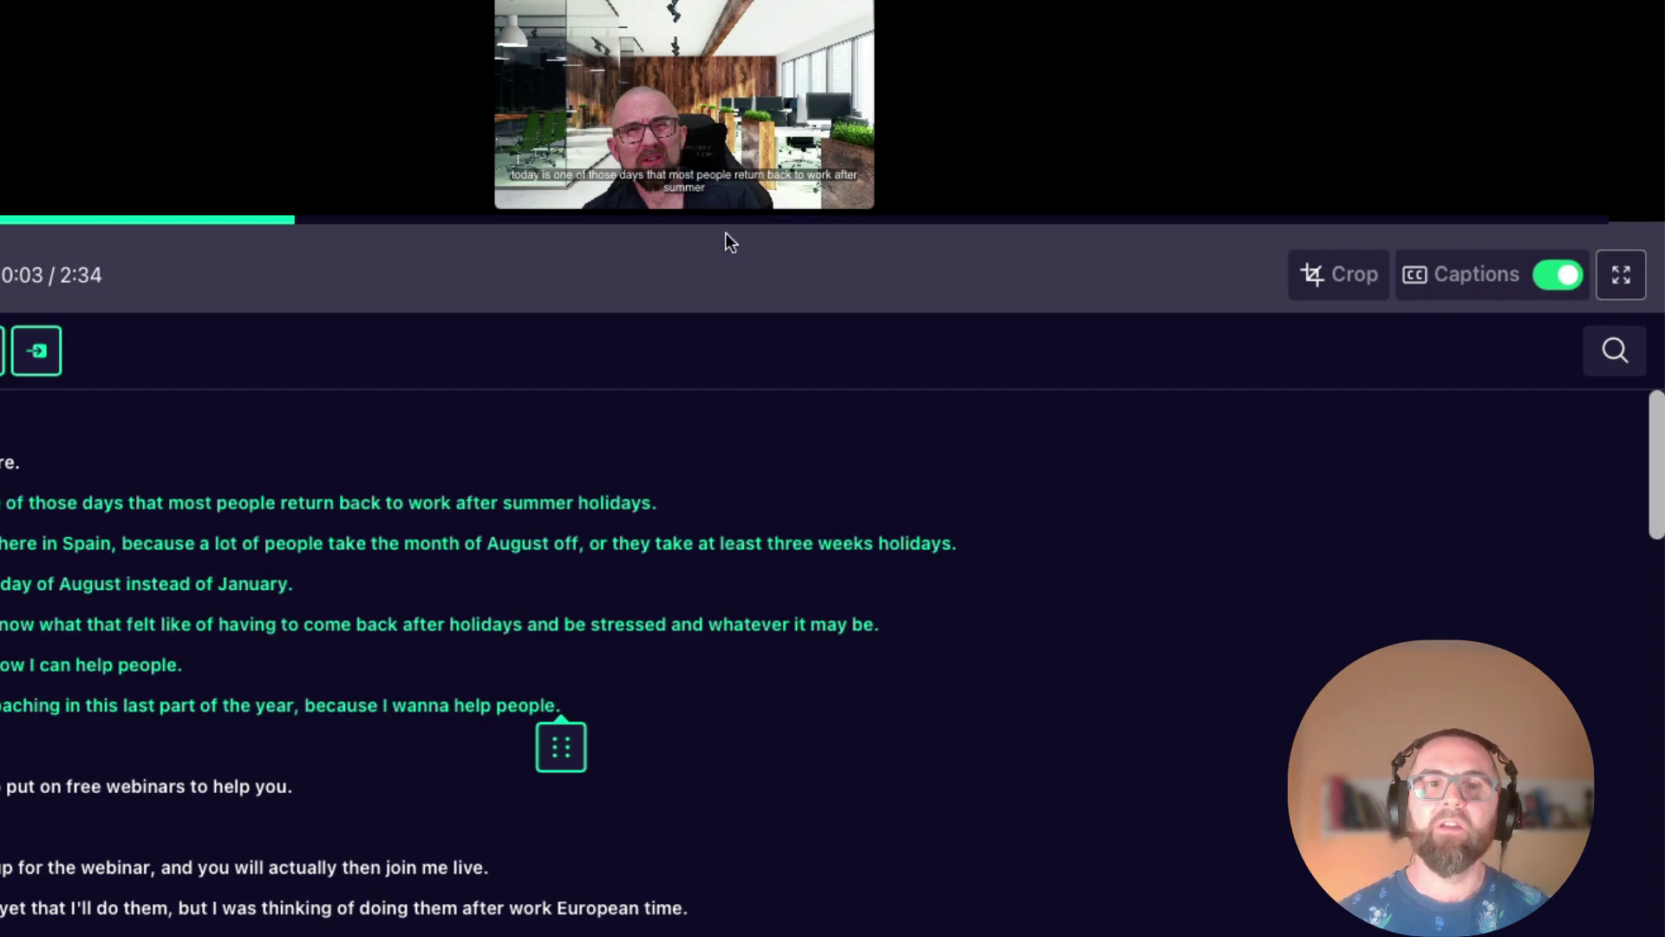
click(1507, 282)
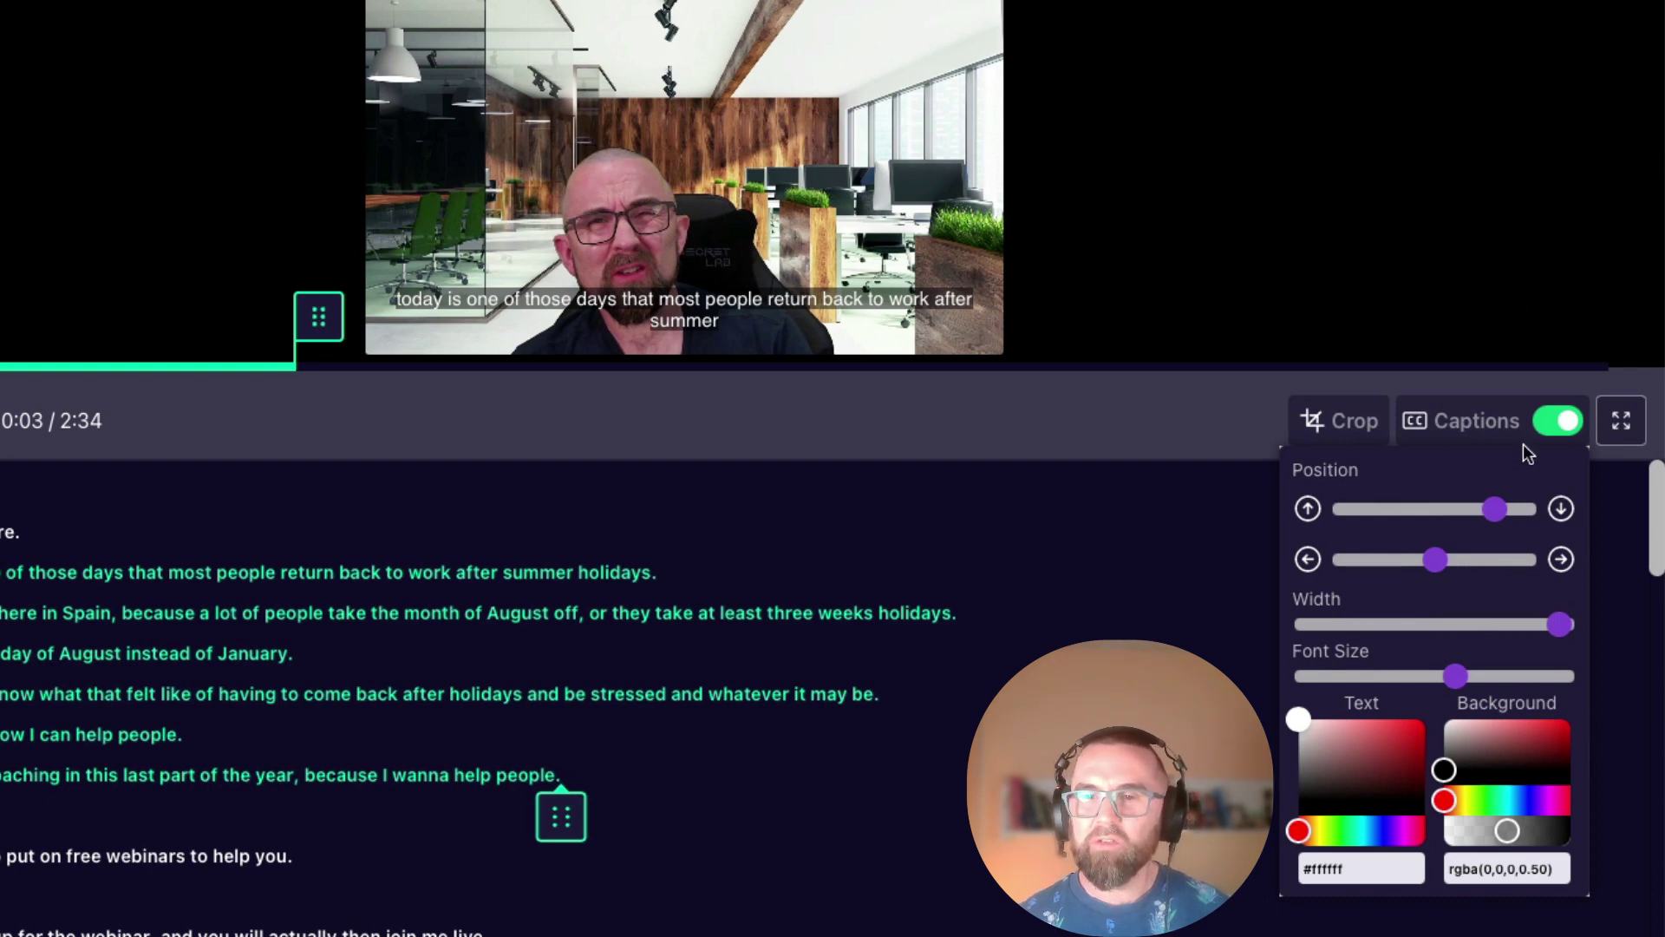
drag(1456, 678, 1525, 686)
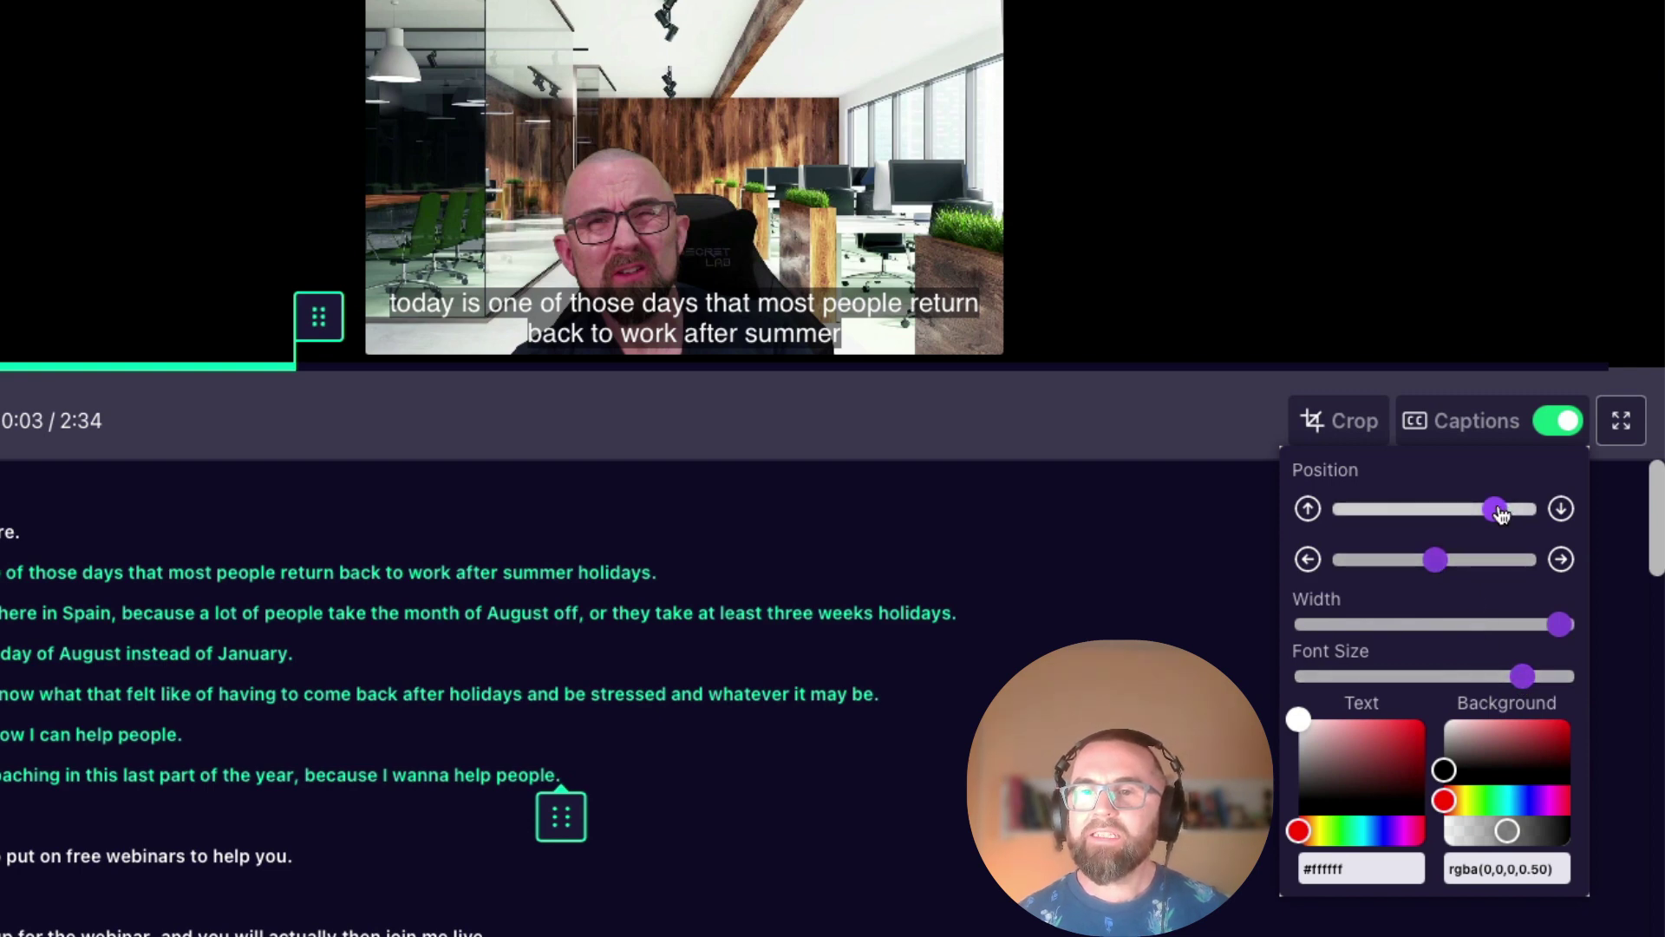
drag(1501, 514, 1381, 517)
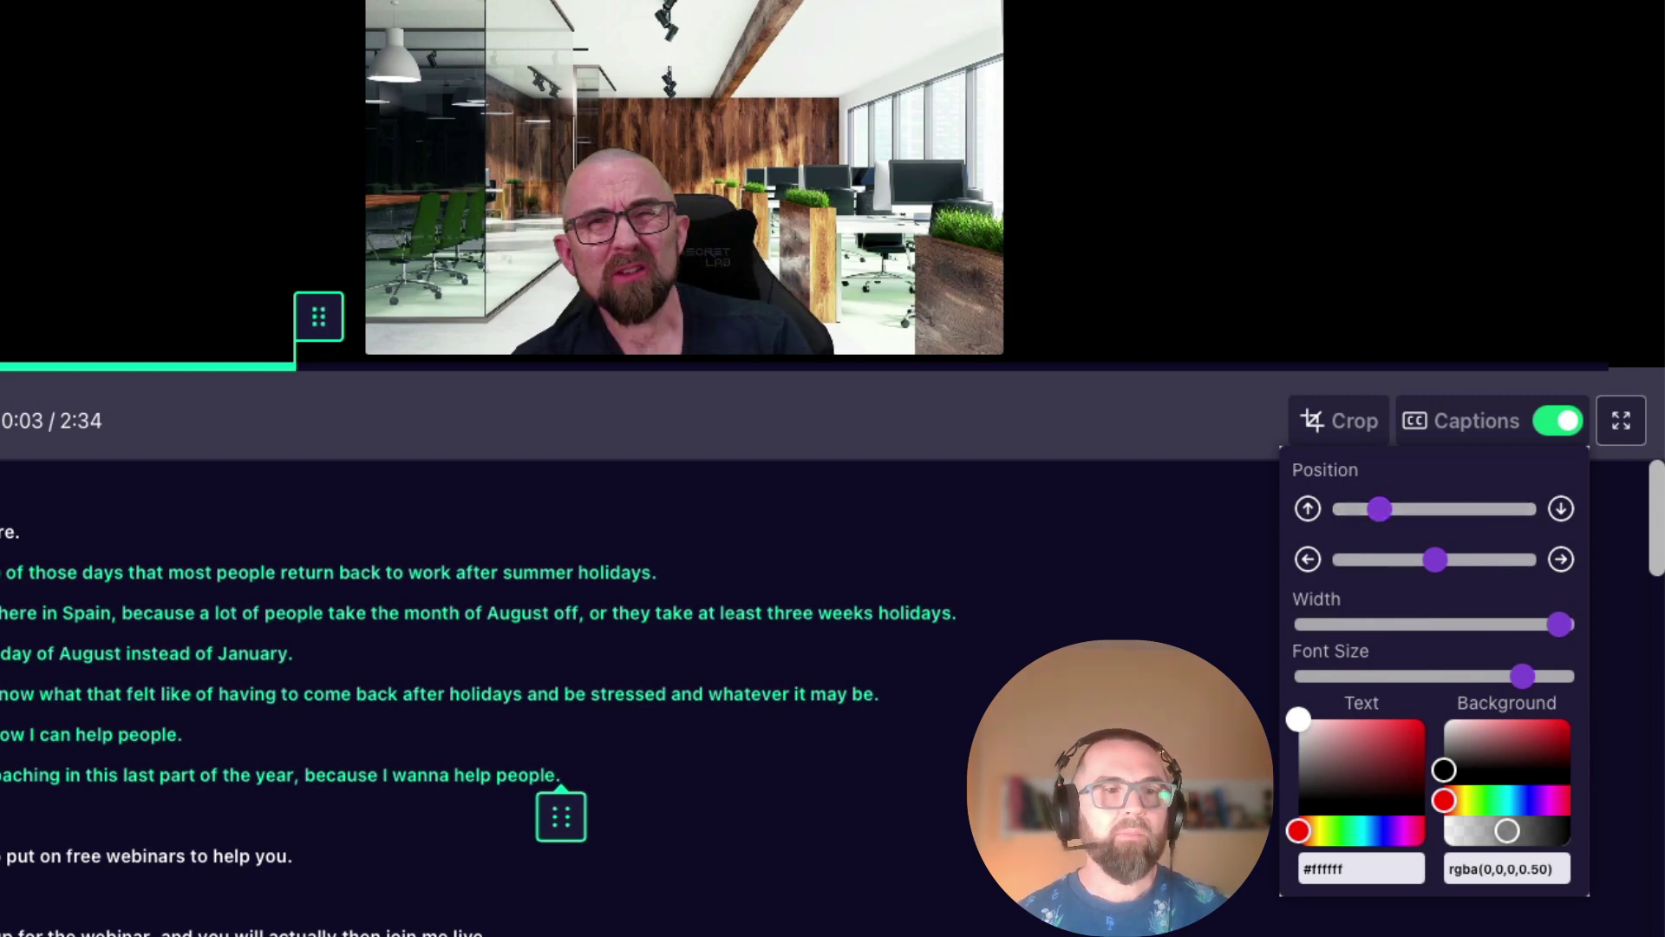
click(703, 119)
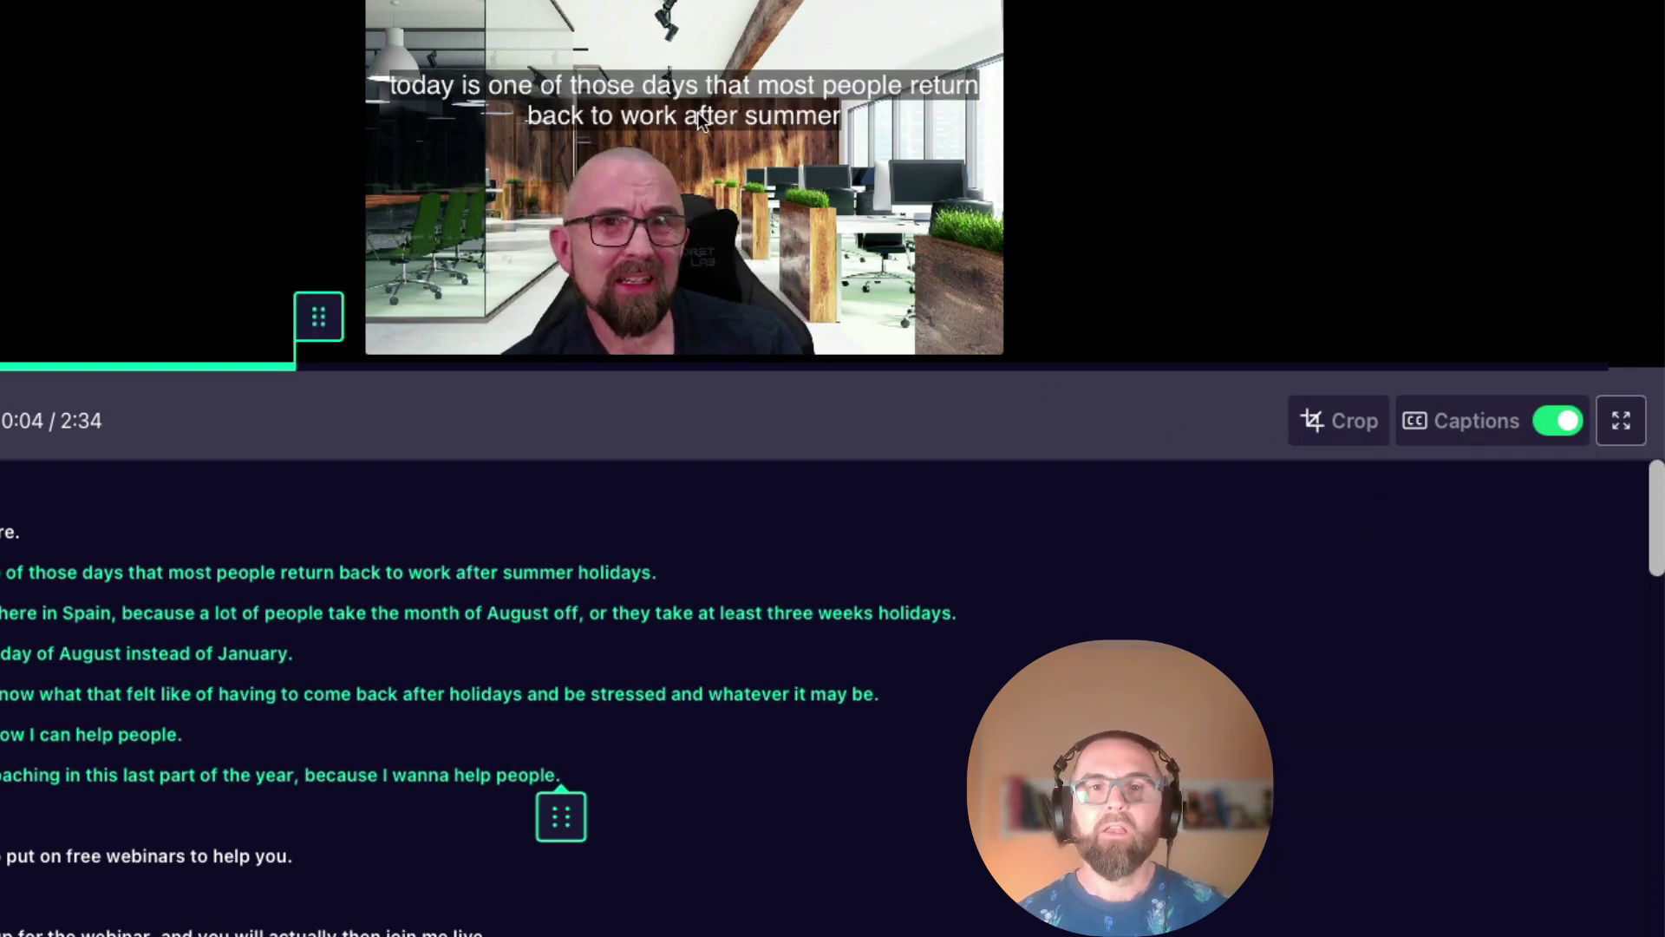
Nudge the captions slightly higher and darken their black background to 0.90 opacity.
click(1475, 424)
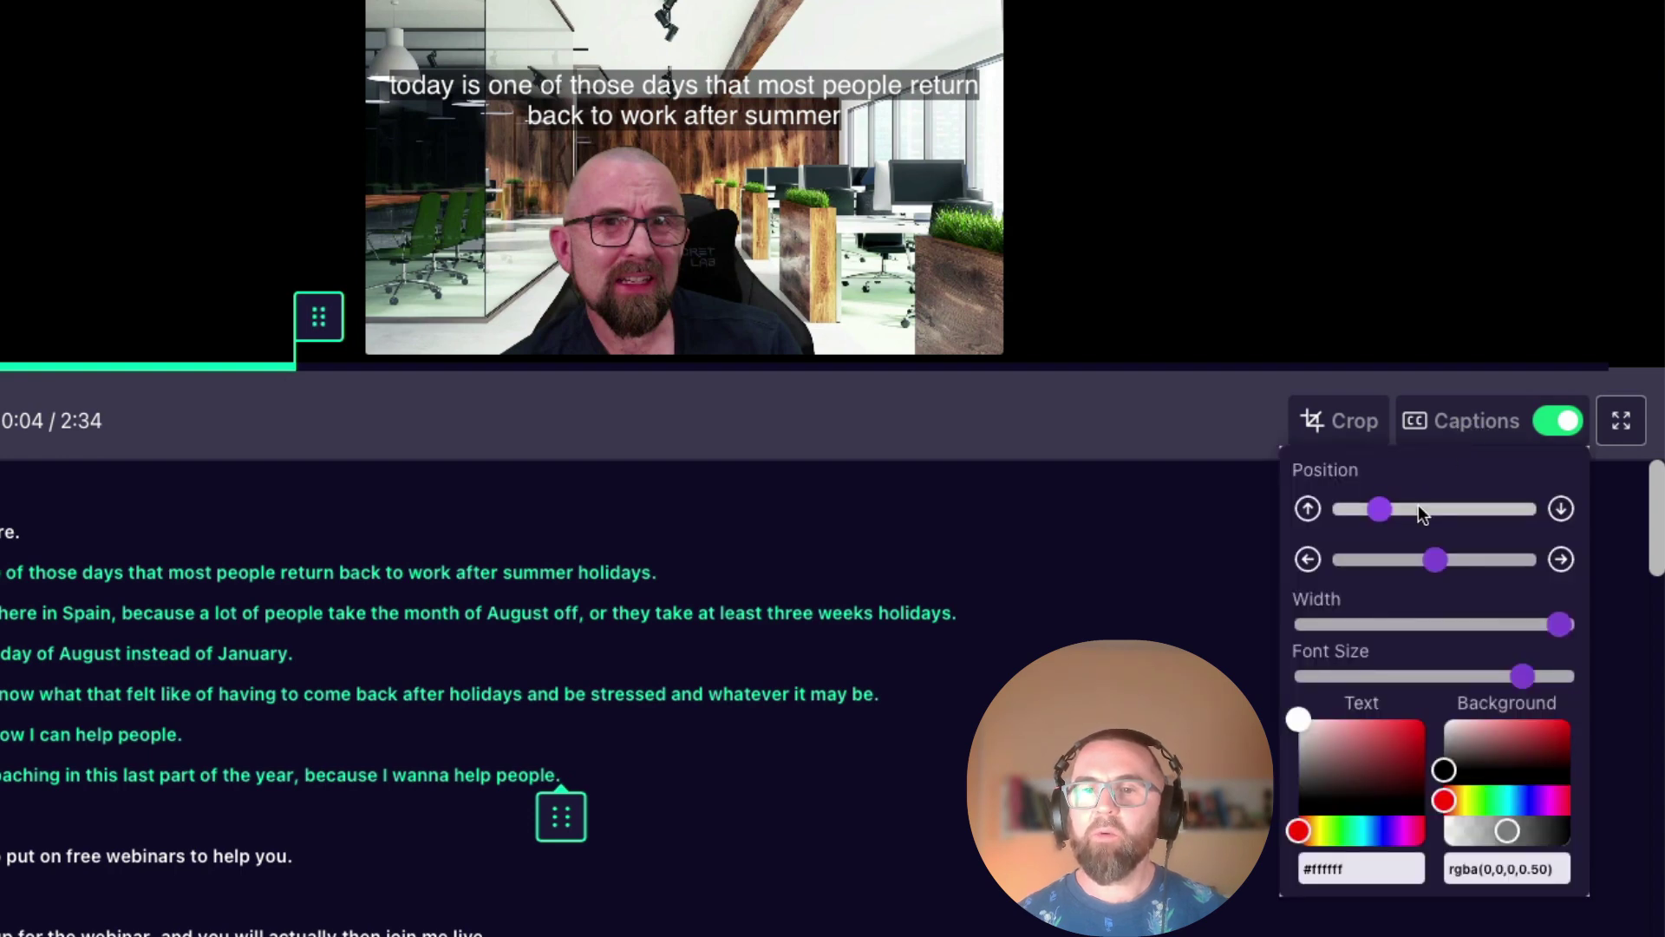
drag(1375, 518, 1360, 517)
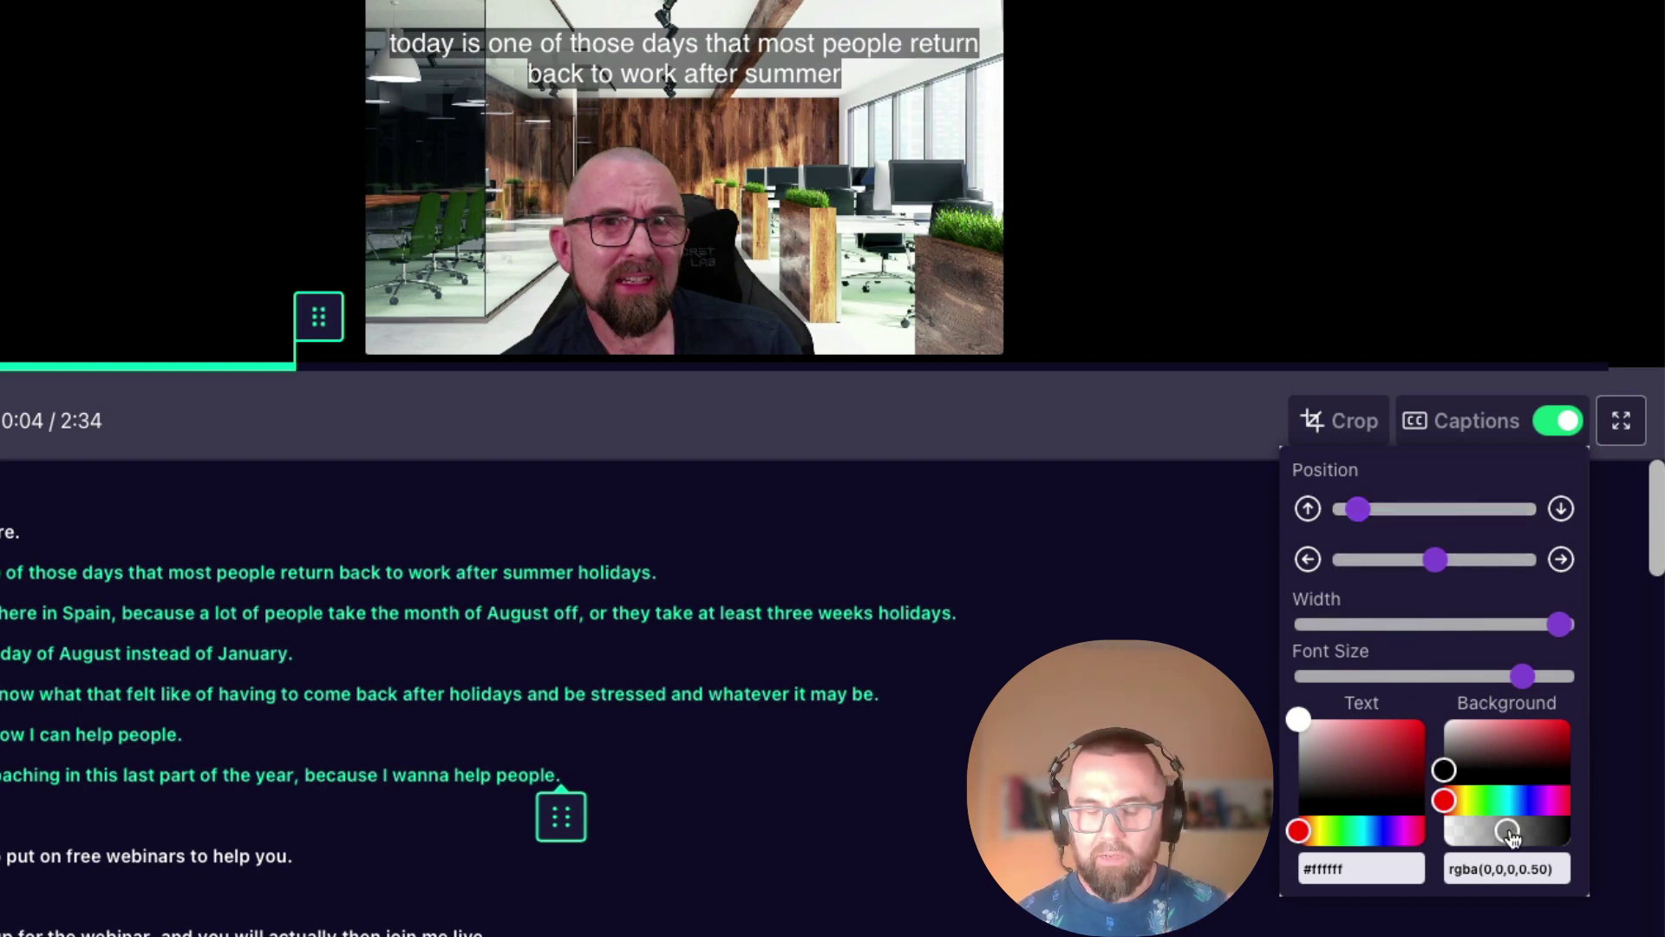
drag(1509, 832, 1558, 835)
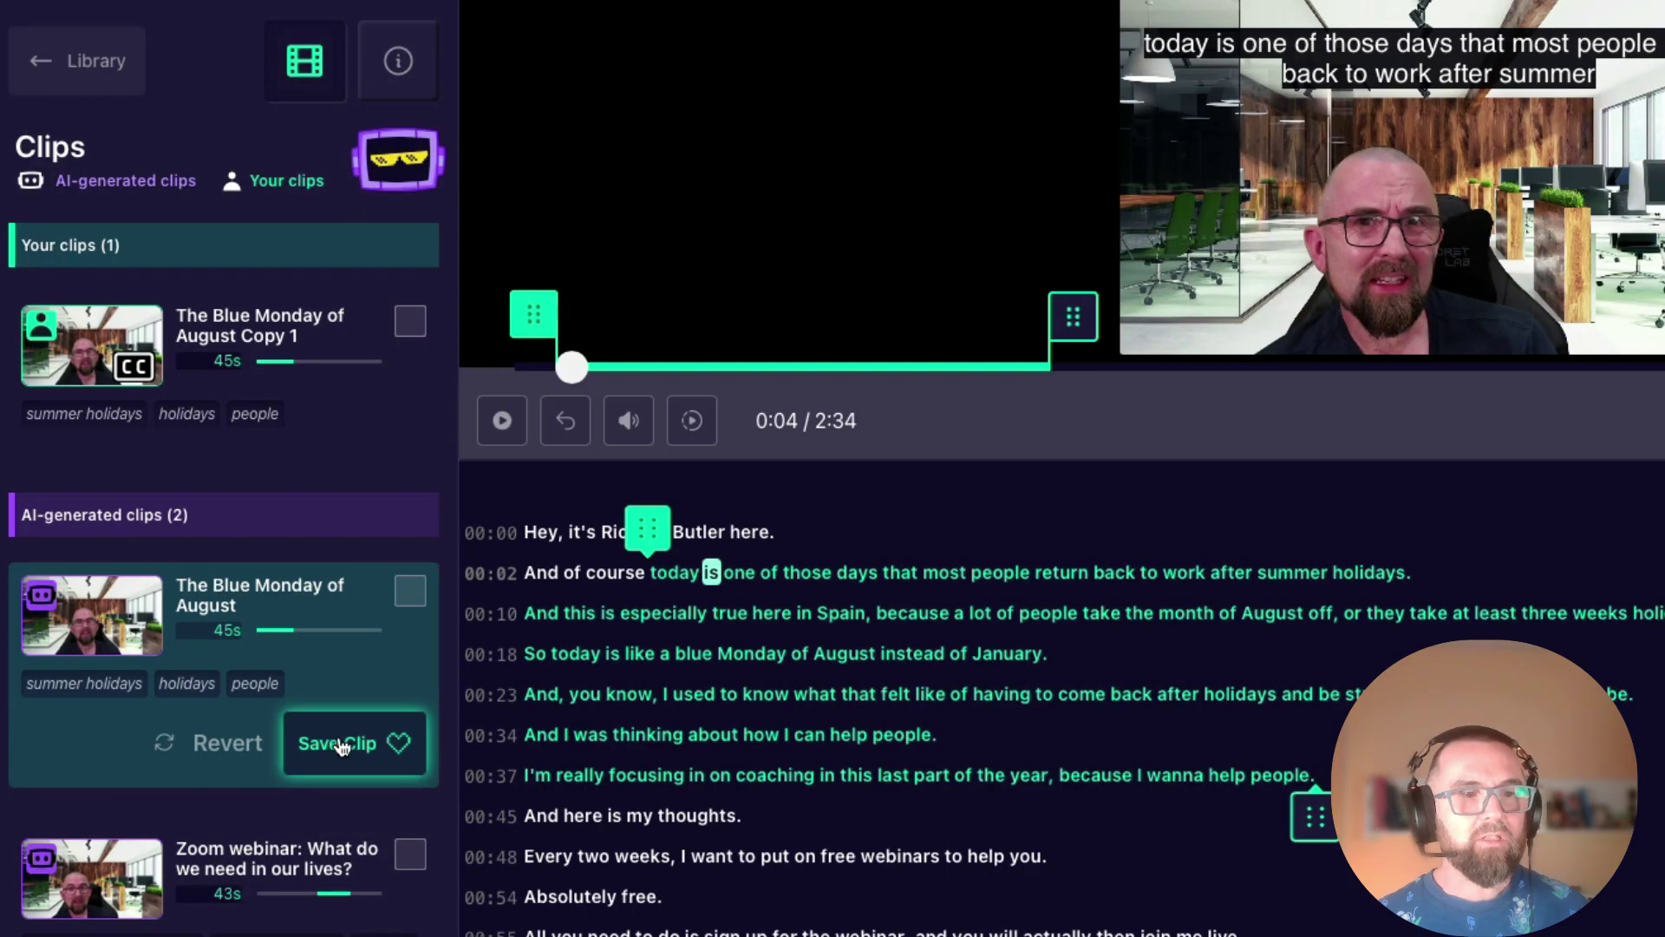
Save the LinkedIn clip, discard remaining edits, and open the Procrastination Webinar's 10 clips.
click(337, 739)
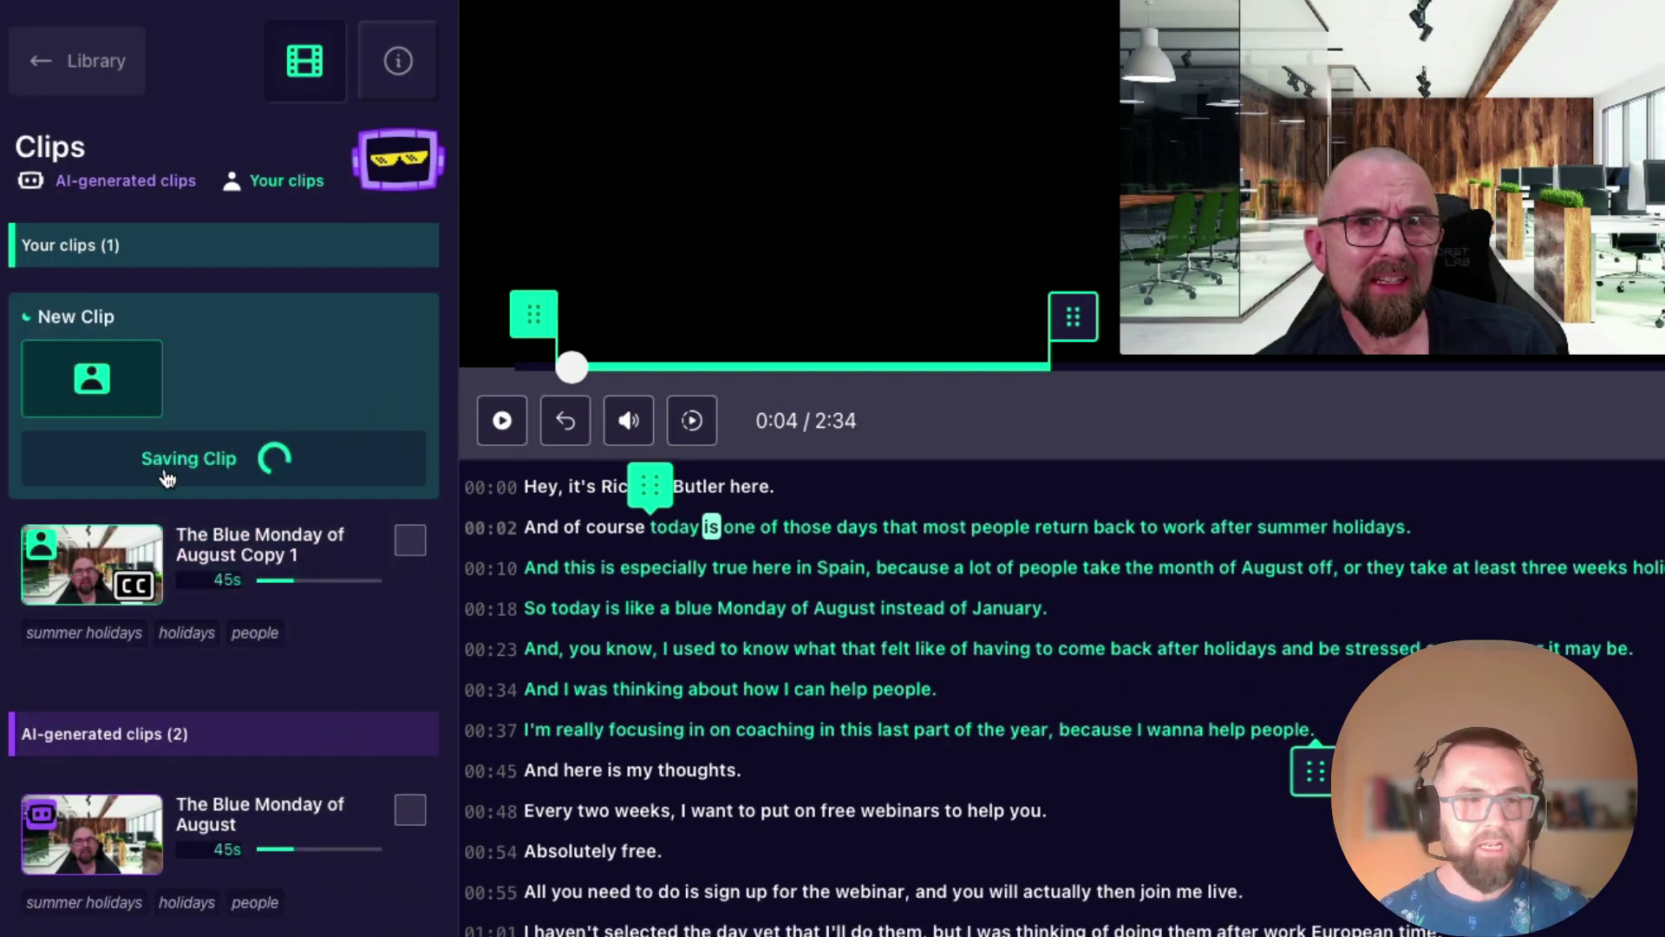
click(264, 547)
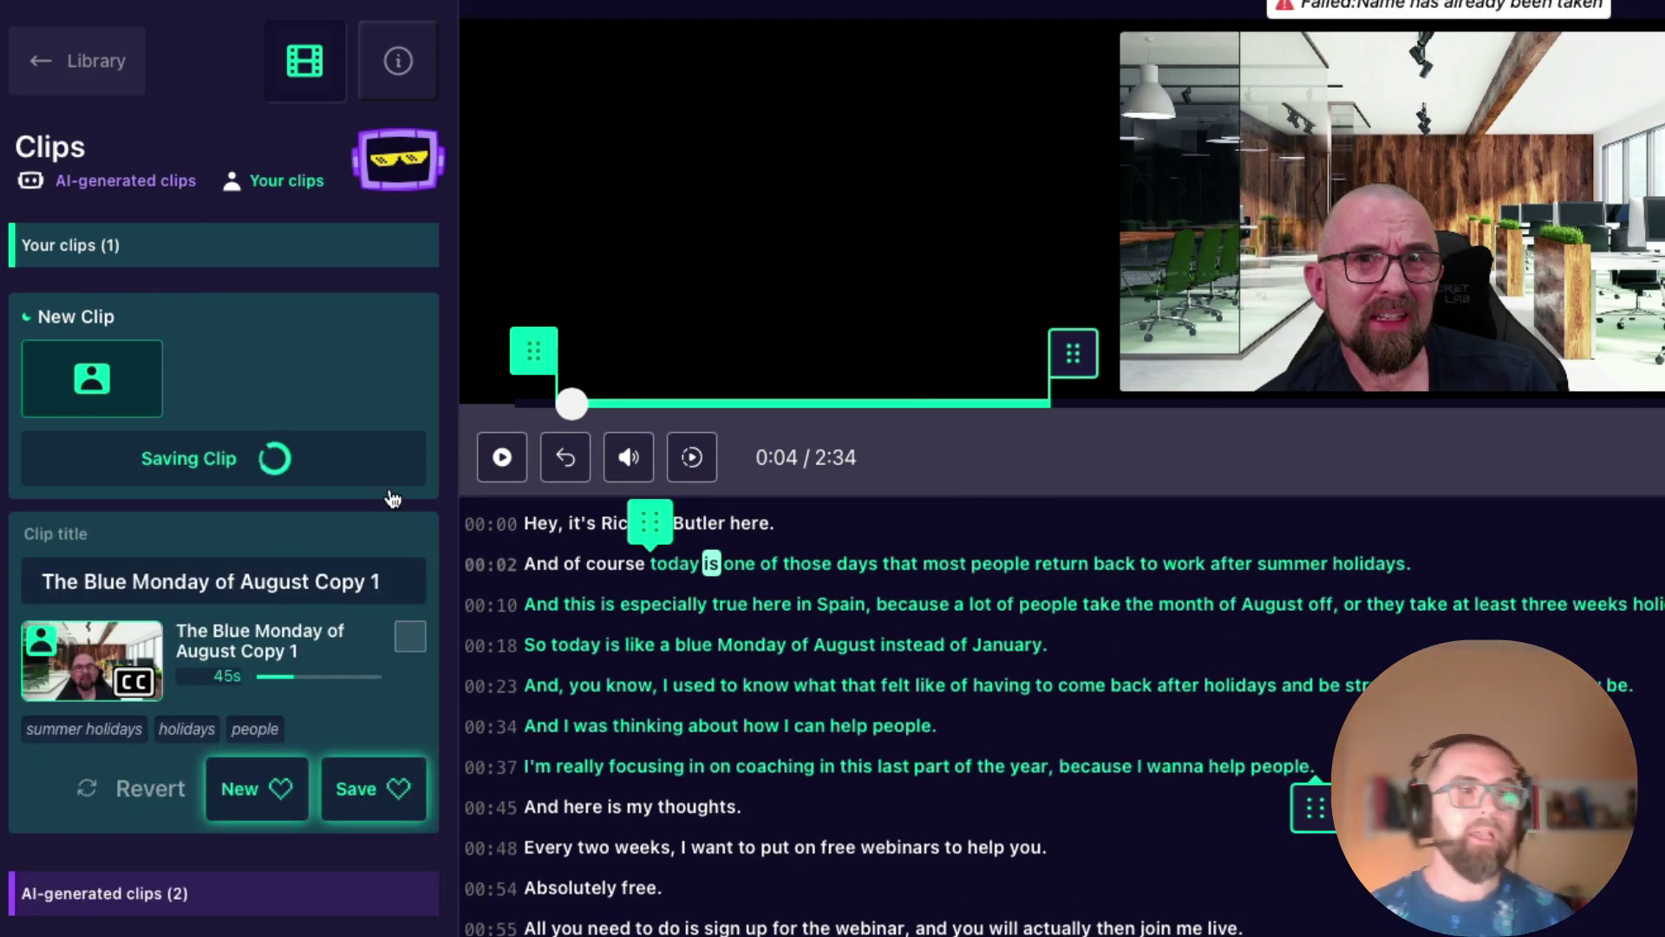
click(39, 61)
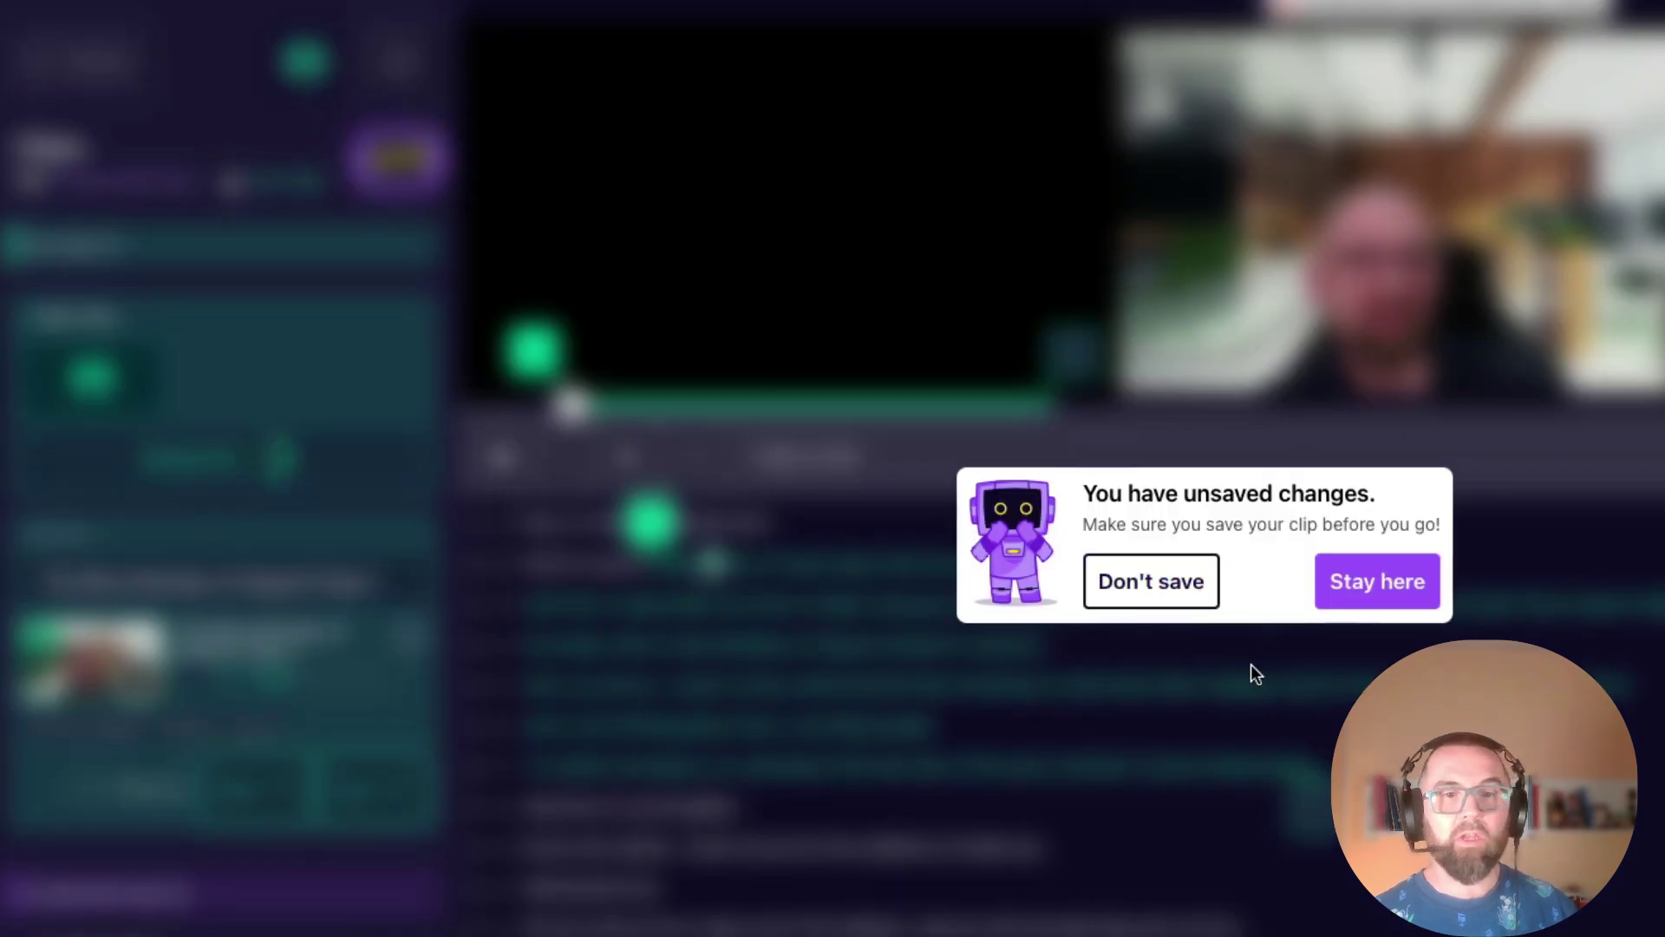
click(1194, 591)
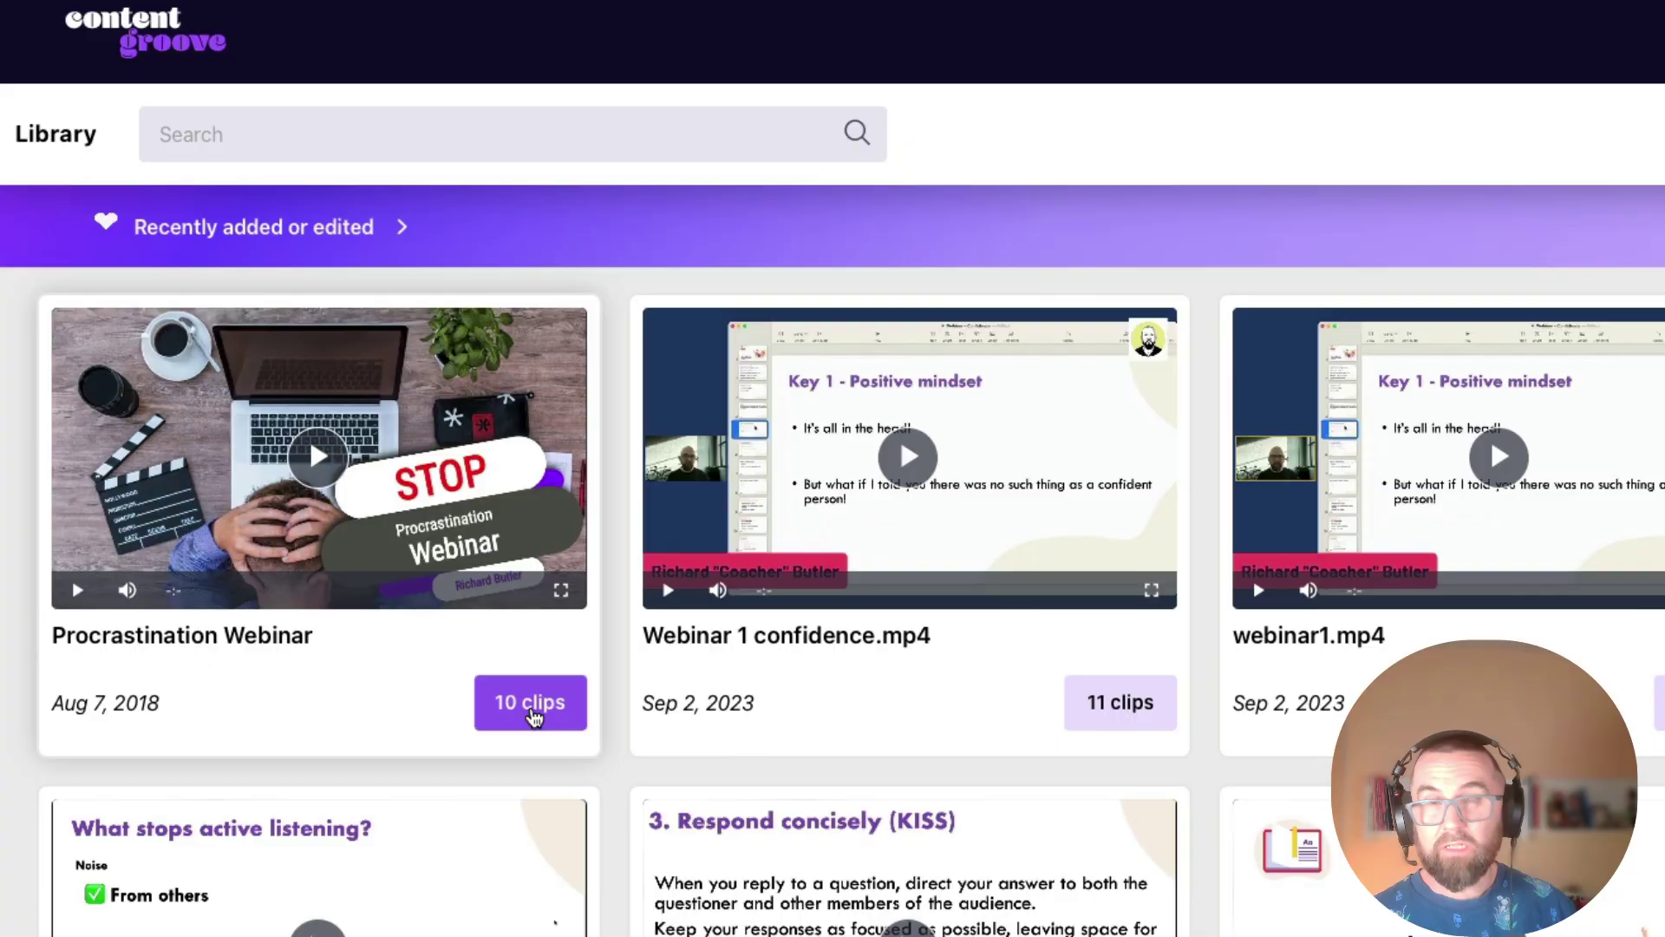
click(531, 704)
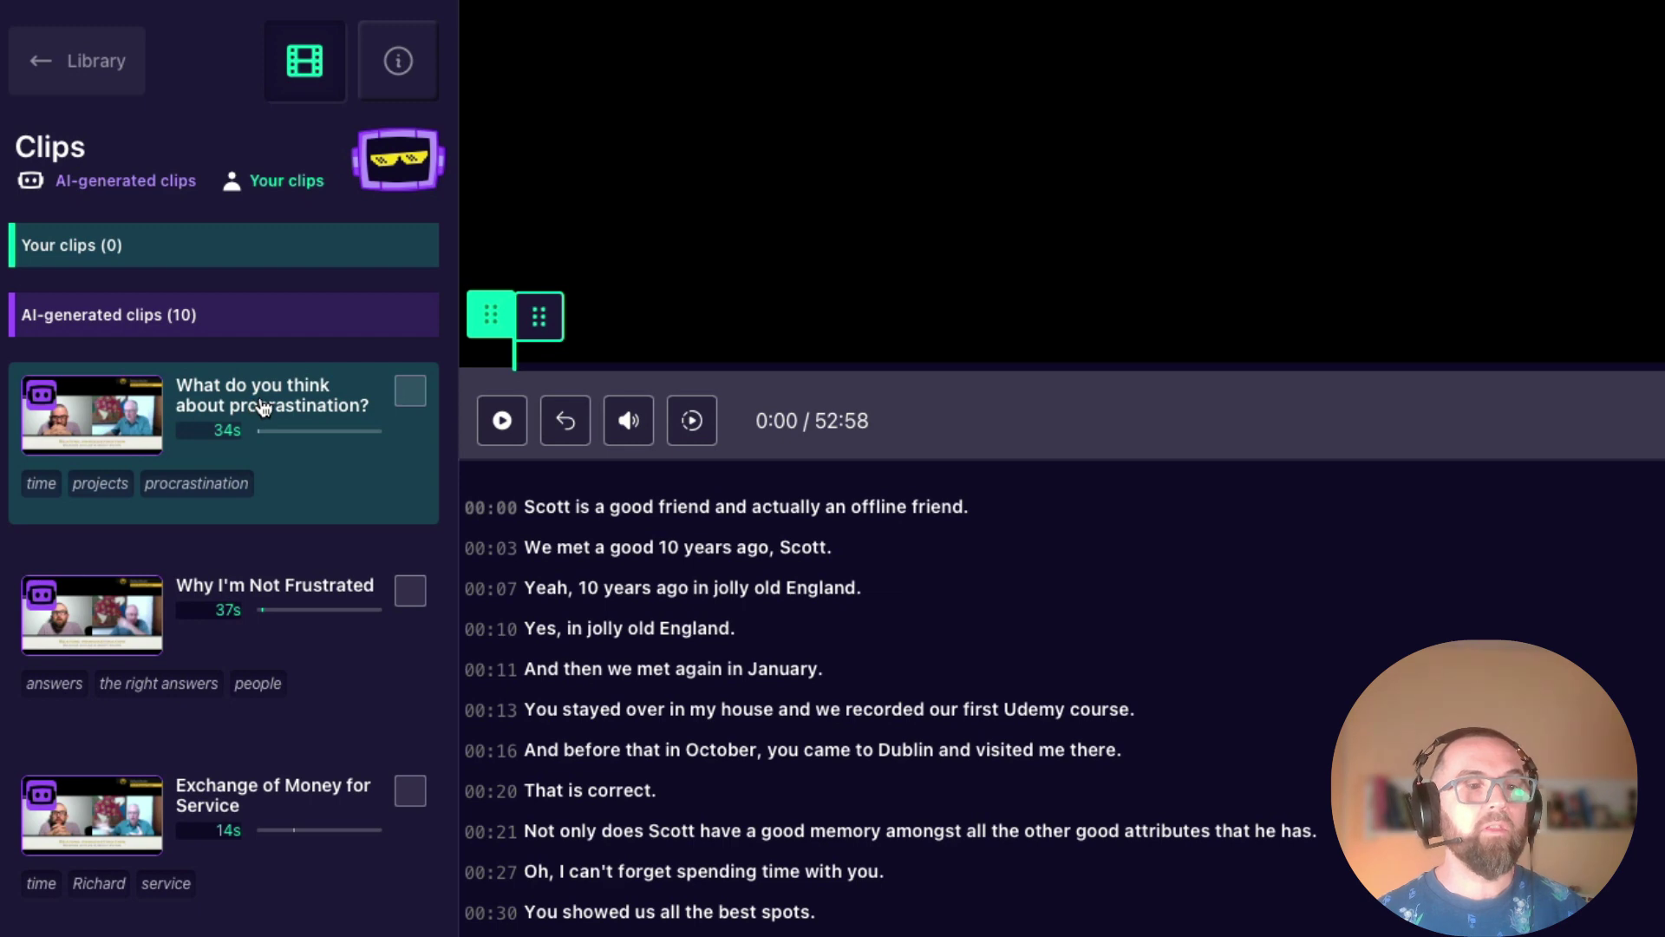
Save 'What do you think about procrastination?' as Copy 1, then dismiss the download options.
click(264, 407)
click(382, 555)
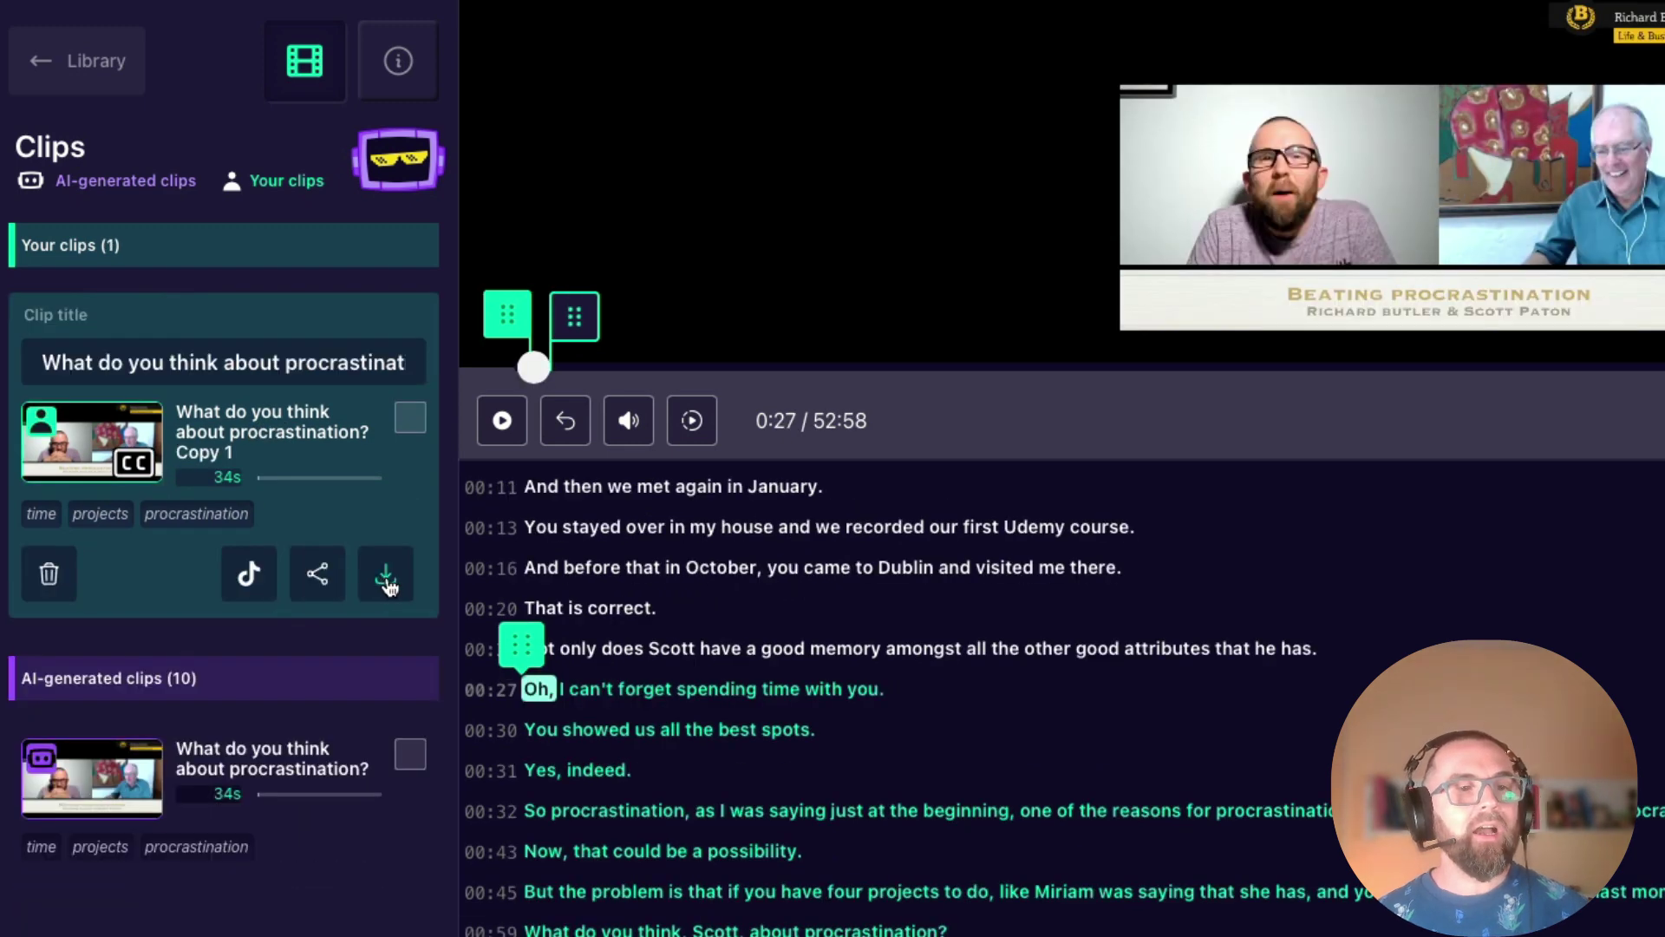
click(387, 581)
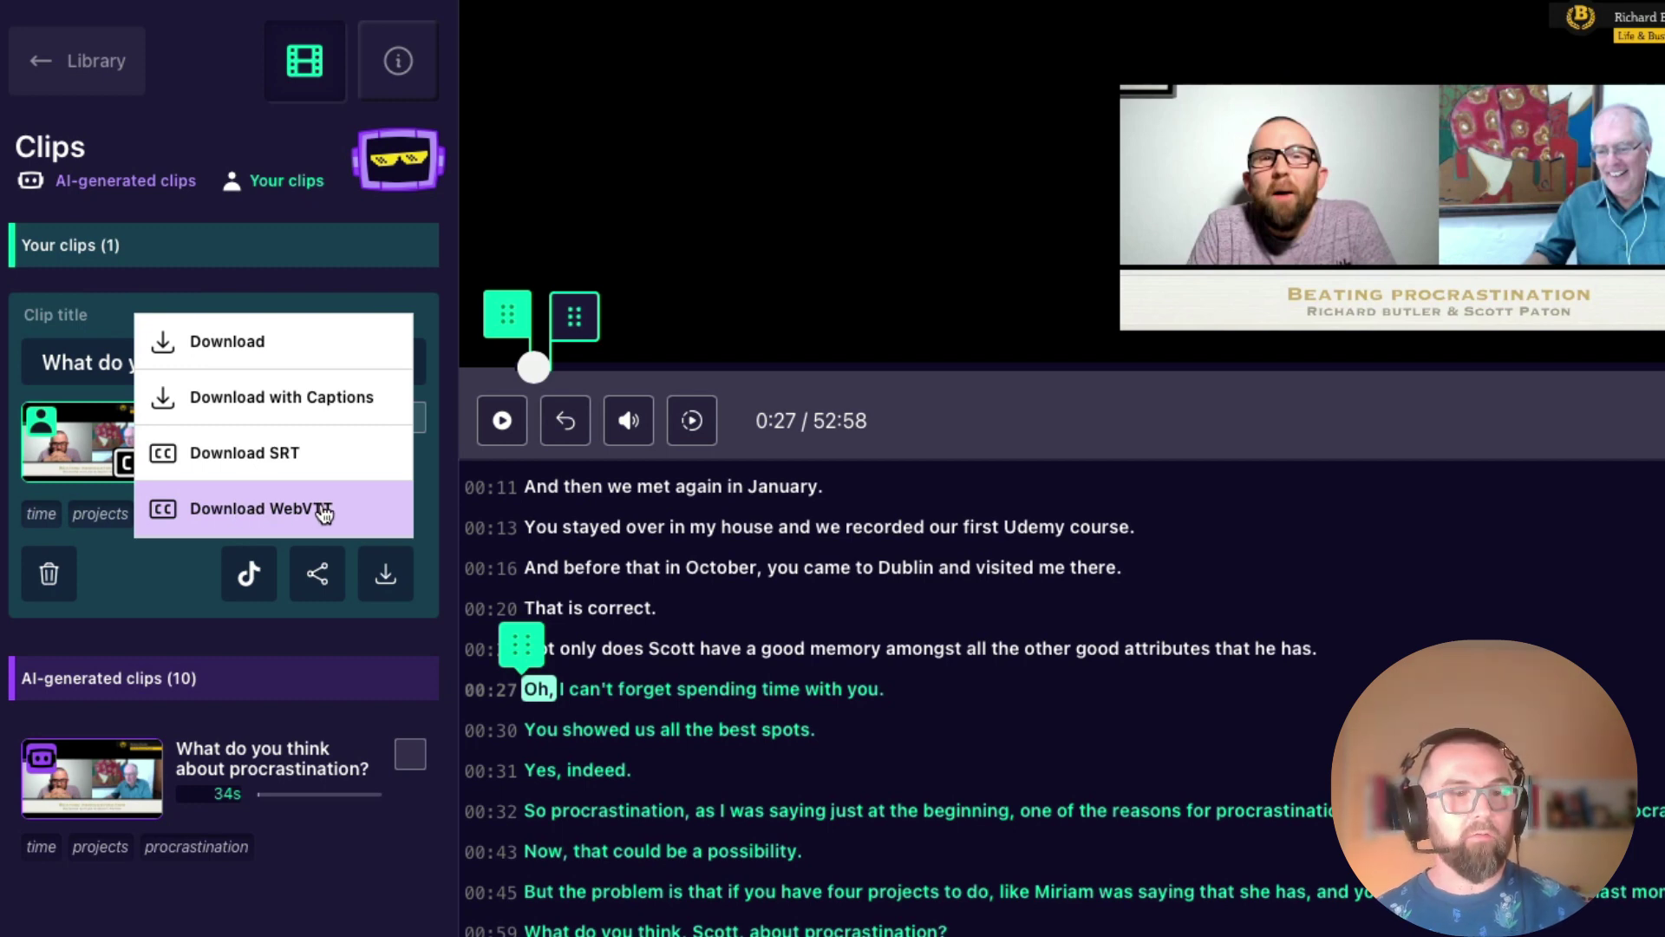
click(429, 649)
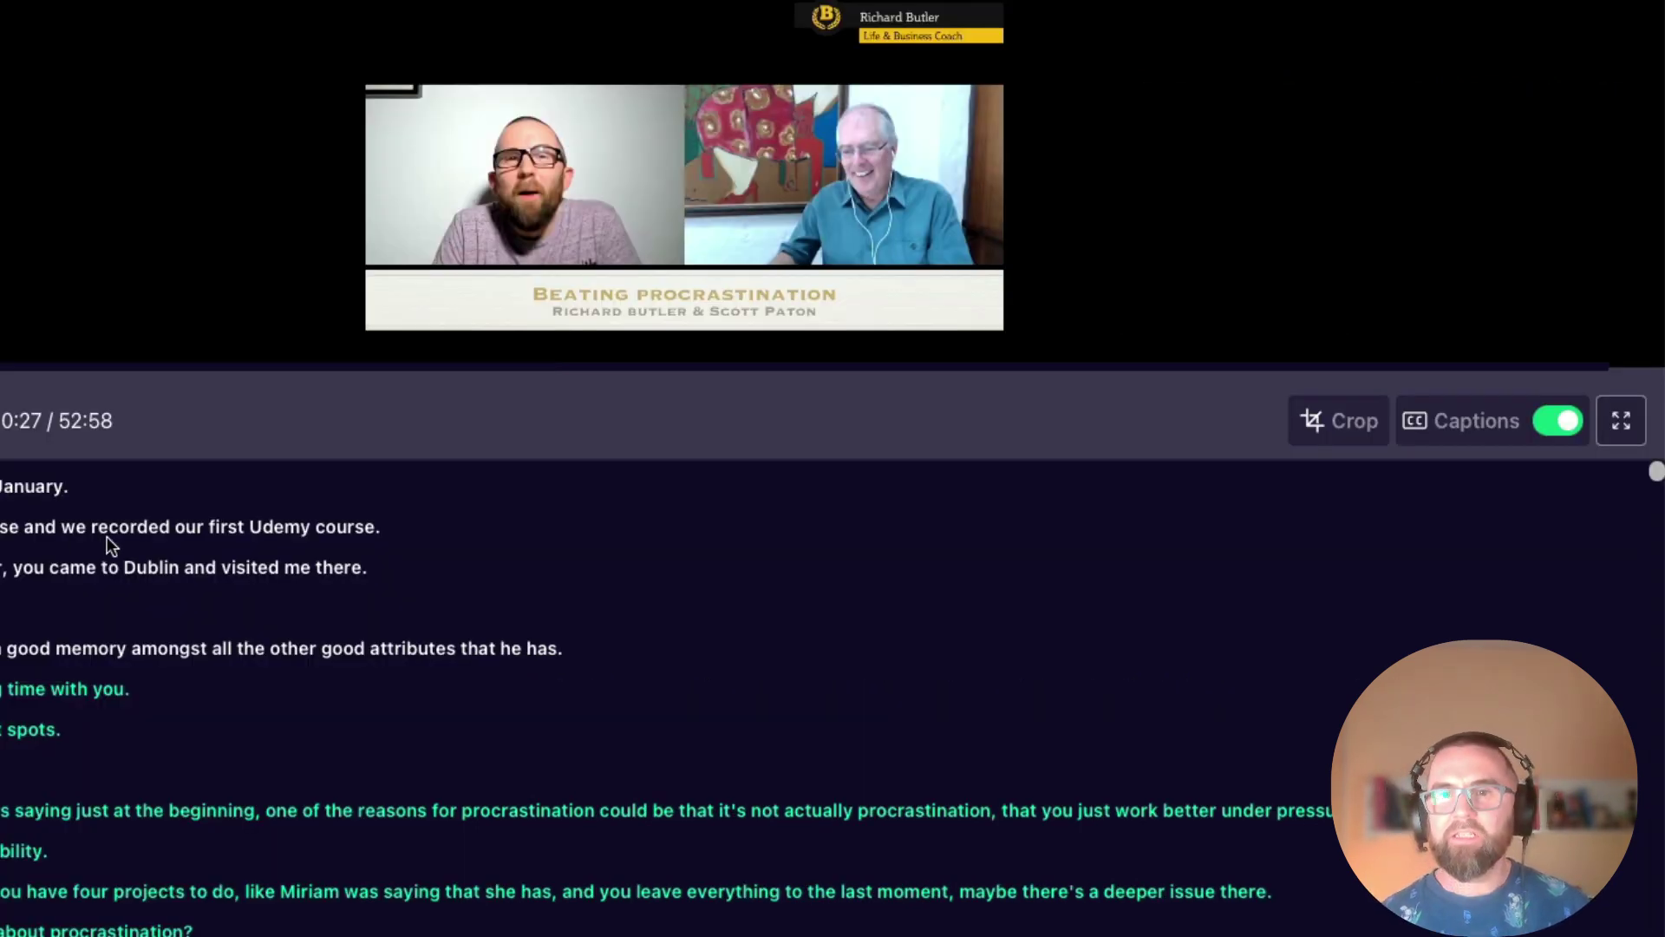
Crop the clip to a 9:16 vertical frame positioned over the left speaker.
click(1331, 421)
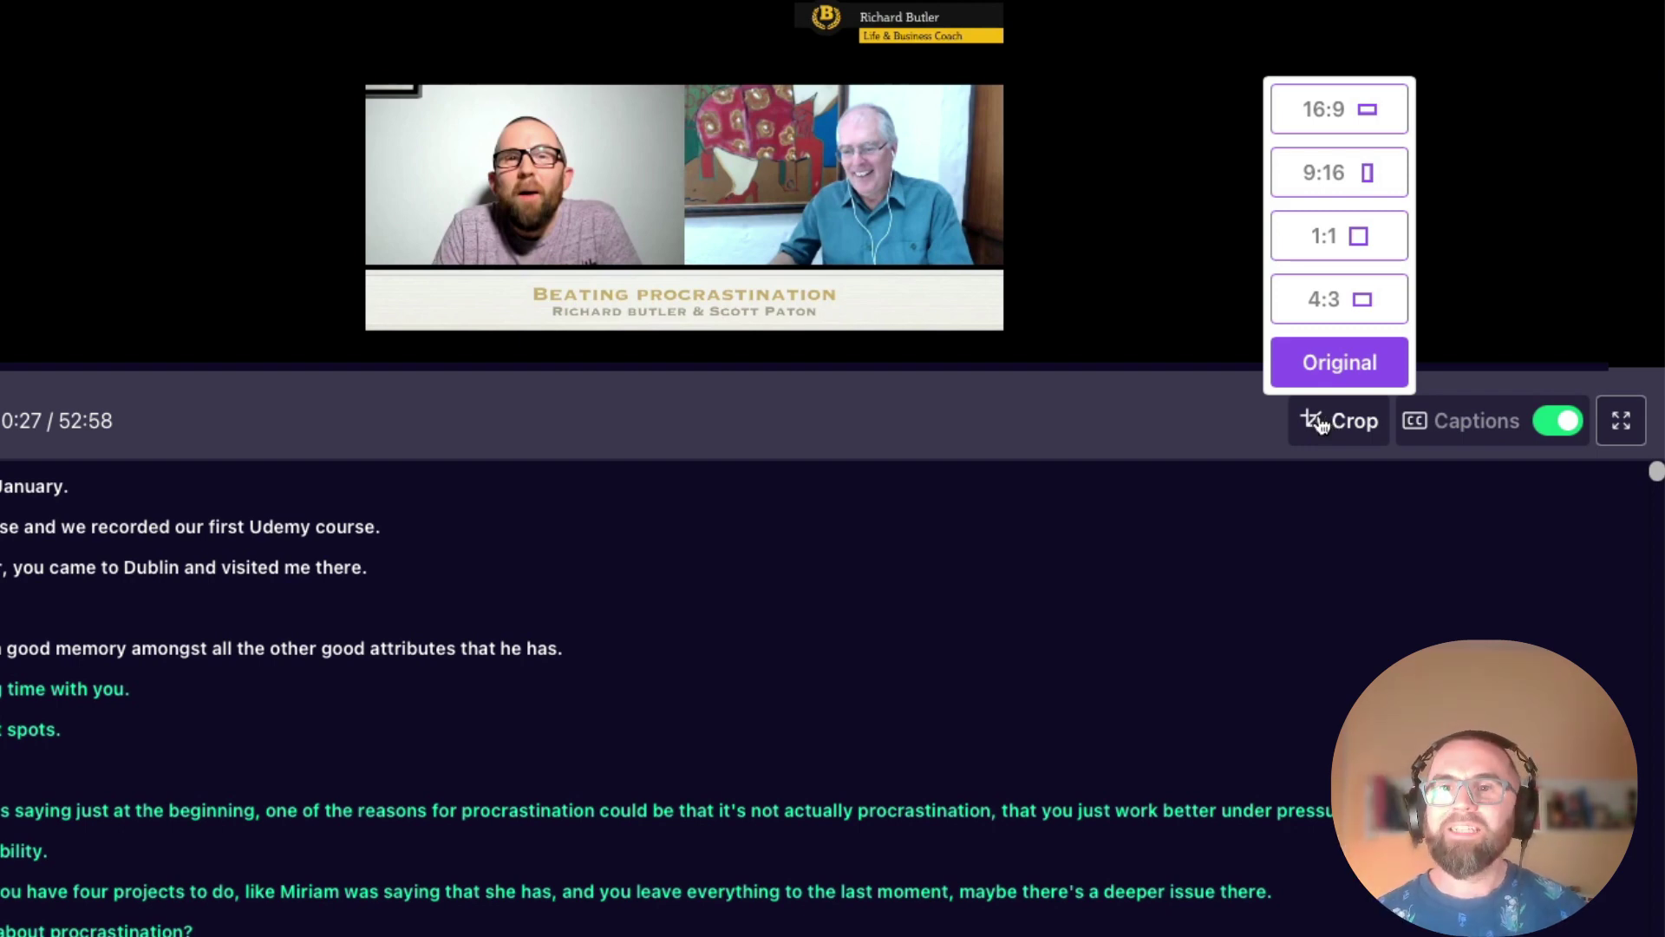
click(1336, 184)
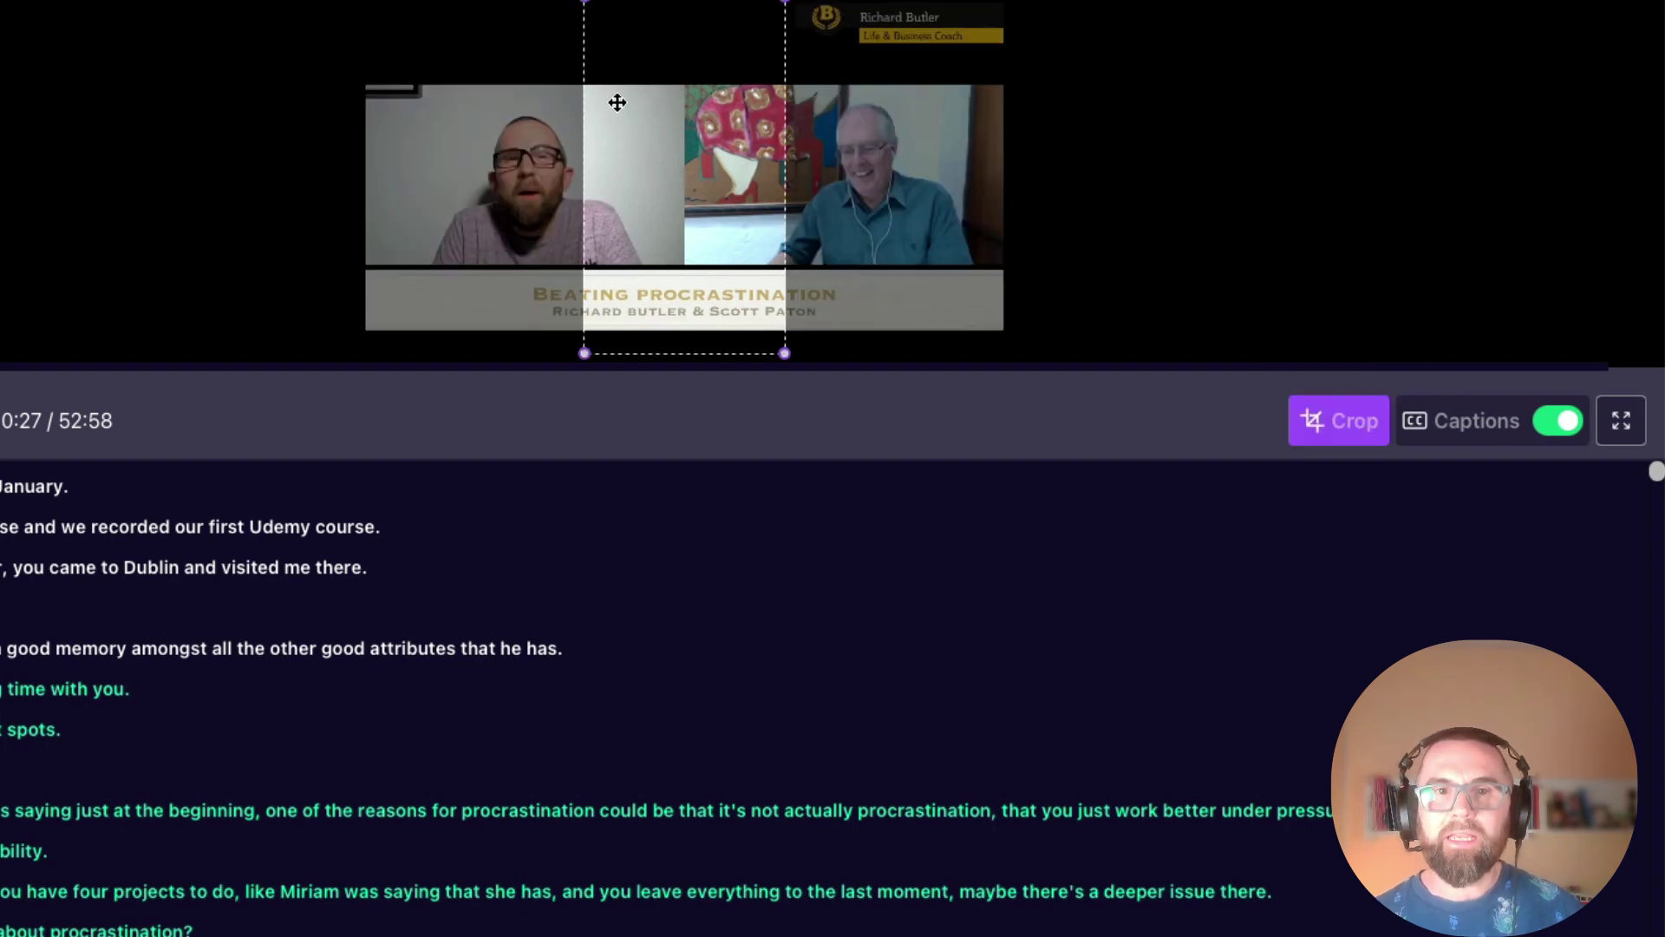
drag(616, 102, 637, 136)
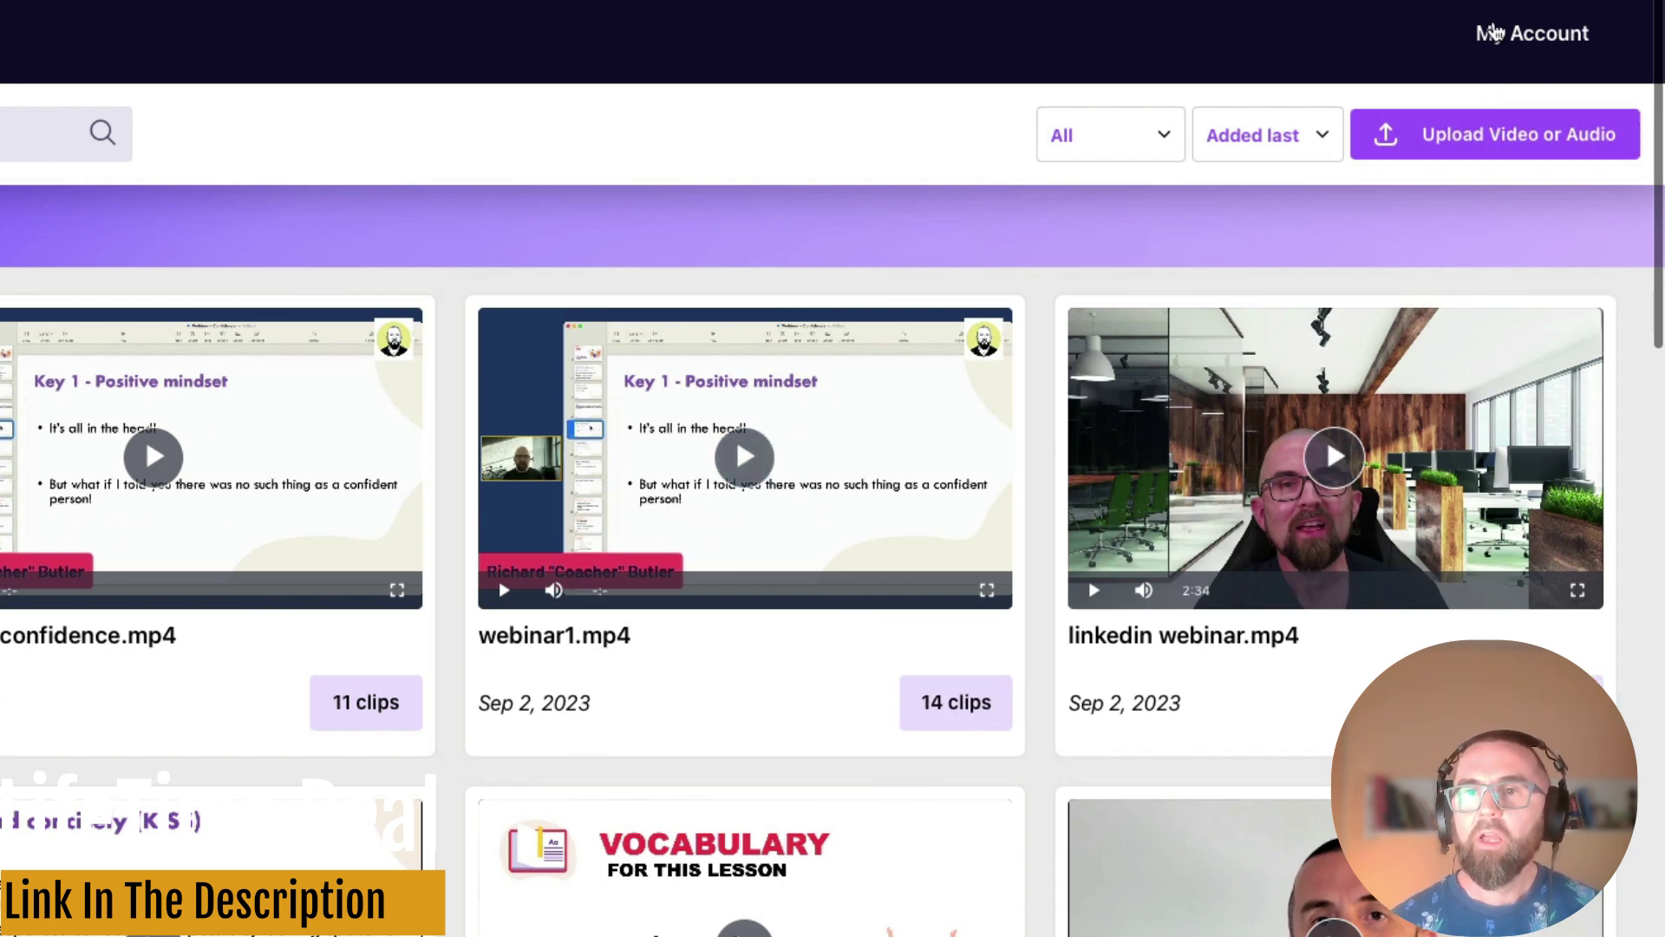
Go to account Settings and view the AppSumo Tier 2 plan usage (19/1,000 medias, 18/1,000 clips).
click(1491, 33)
click(1359, 80)
scroll(508, 326, right, 3)
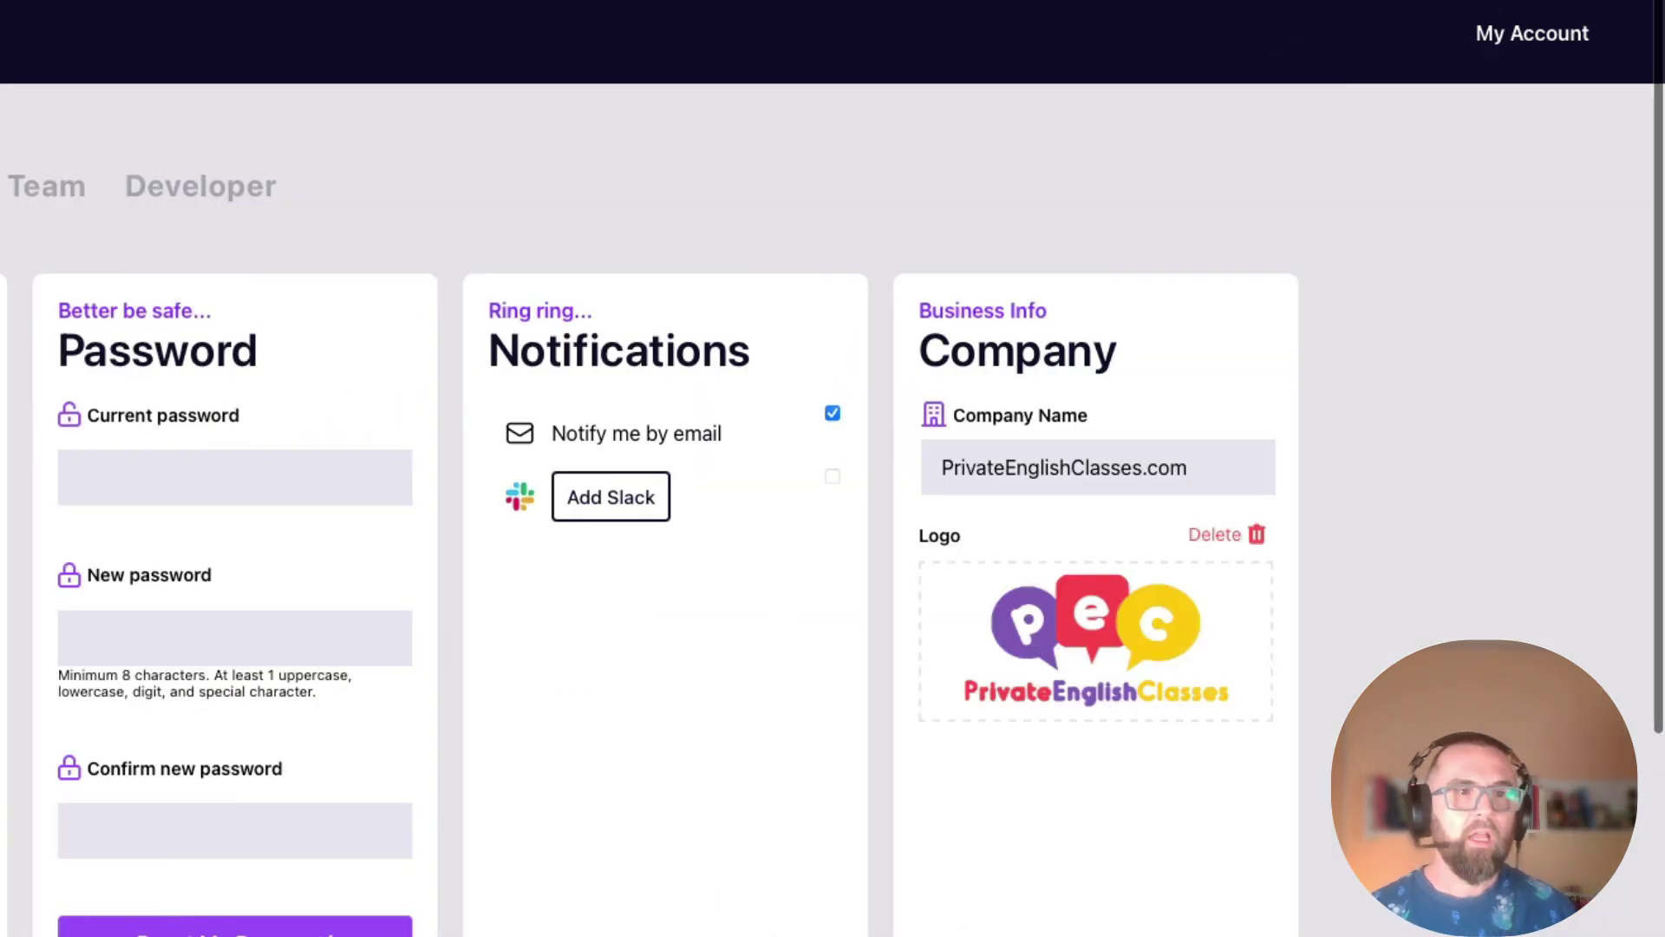
scroll(508, 326, down, 2)
scroll(508, 326, up, 2)
scroll(833, 510, up, 1)
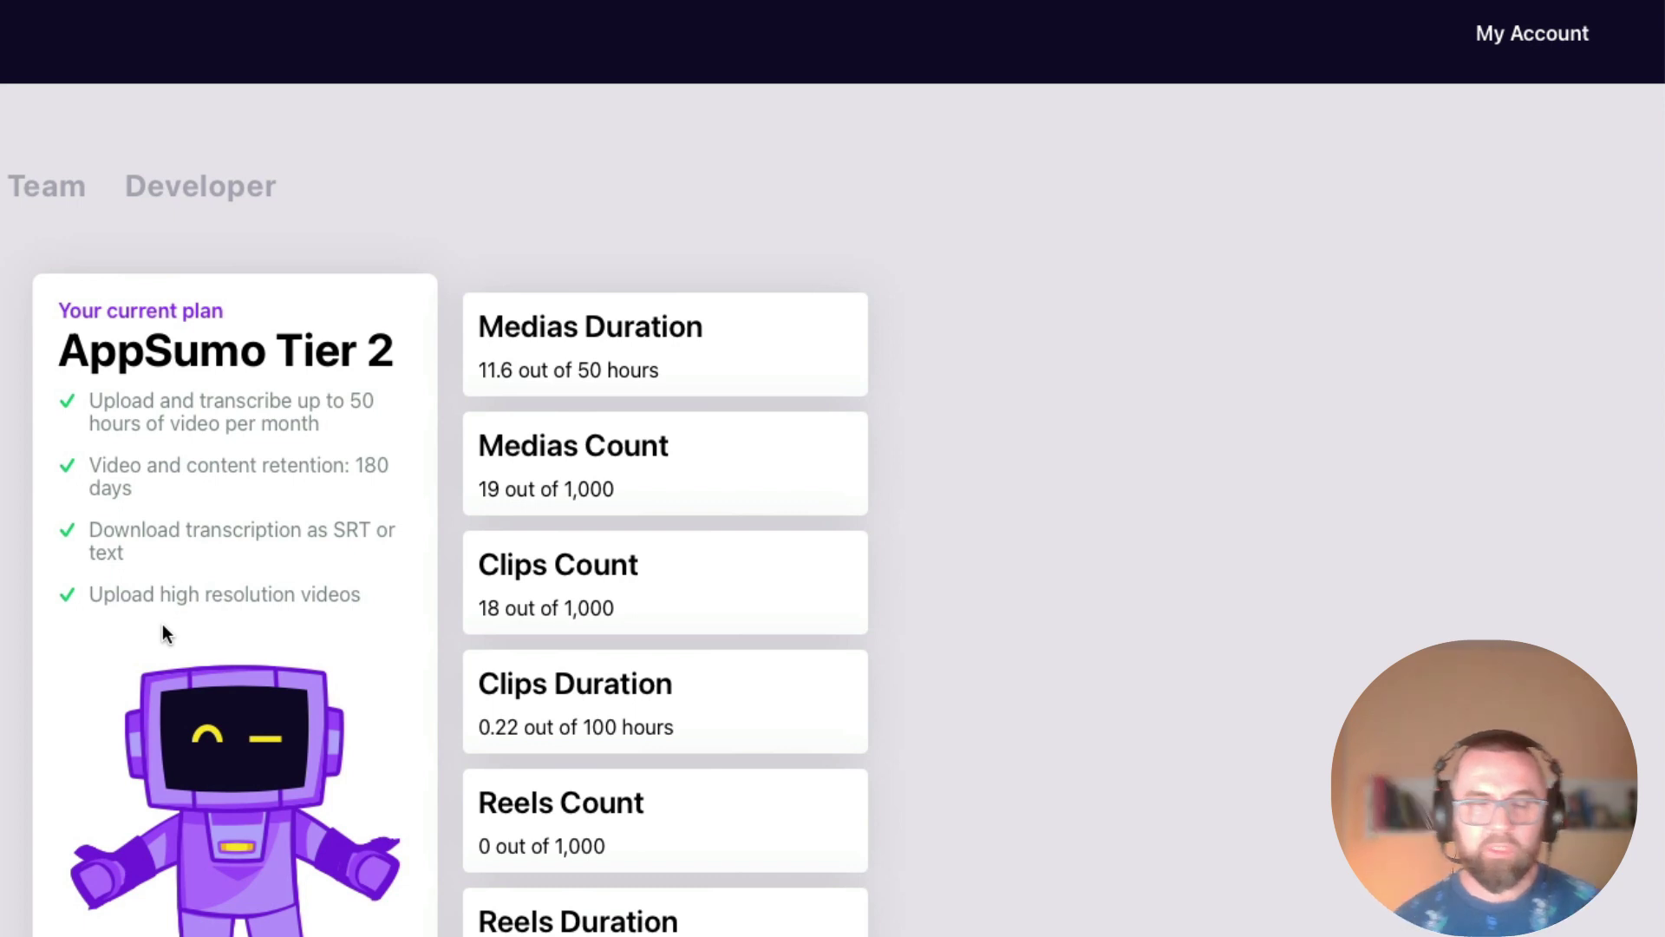
Scroll the plan page to review 11.6 of 50 media hours and 0.22 of 100 clip hours used.
scroll(665, 809, down, 3)
scroll(651, 695, up, 3)
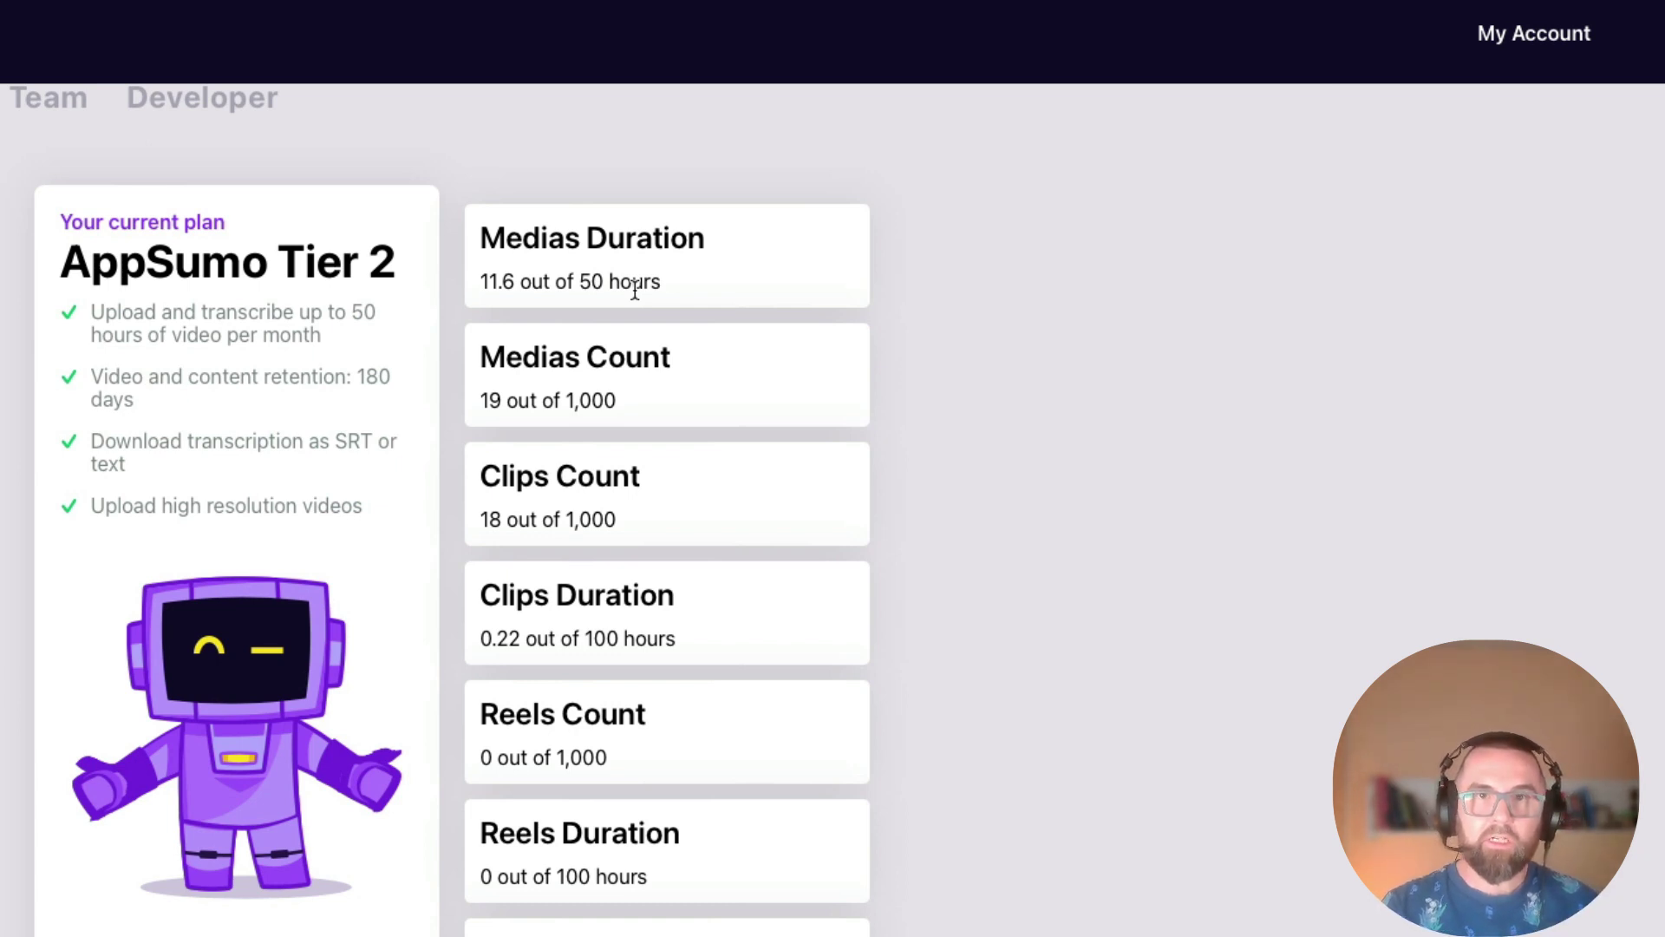
scroll(607, 338, up, 1)
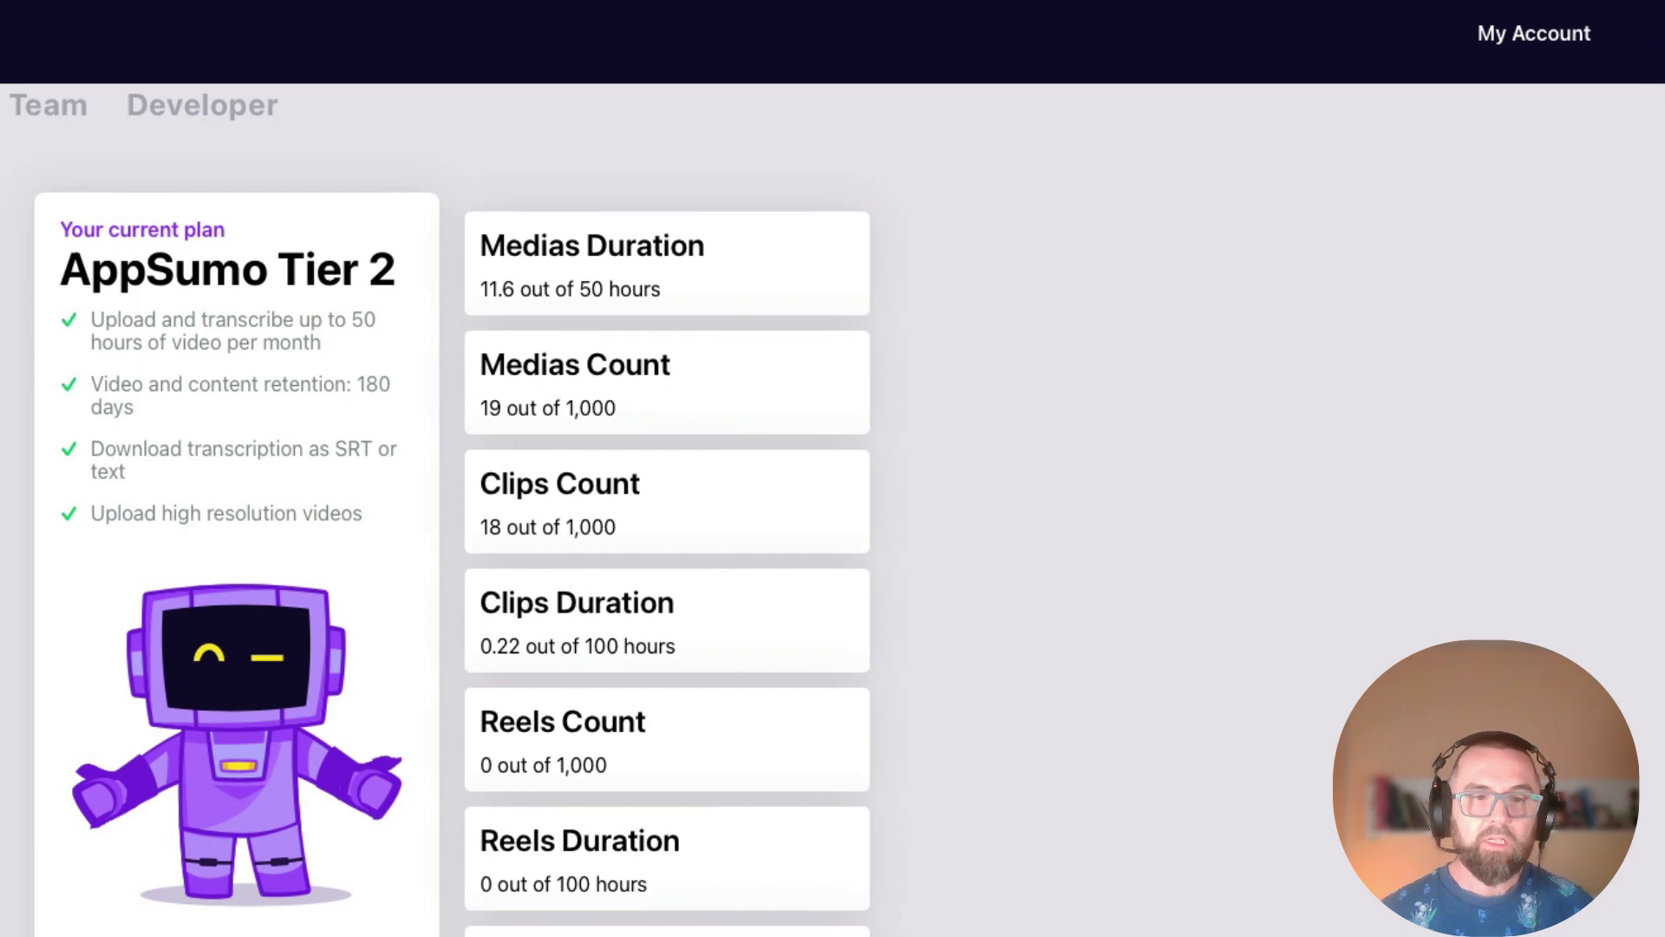